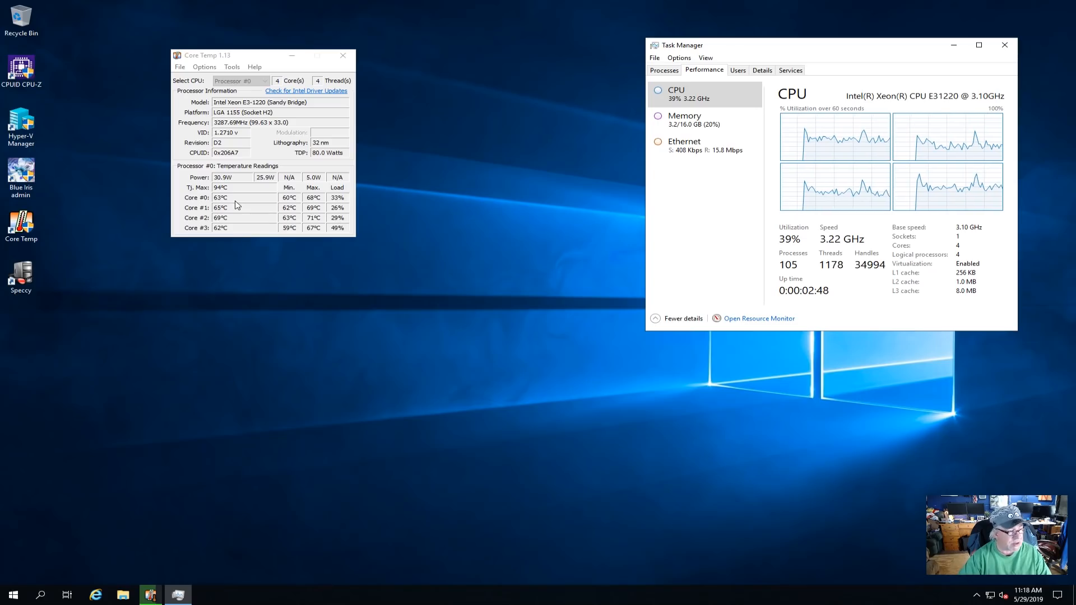
- Open Hyper-V Manager and check the MCS-PBX and MCS-002 virtual machines
left_click(28, 128)
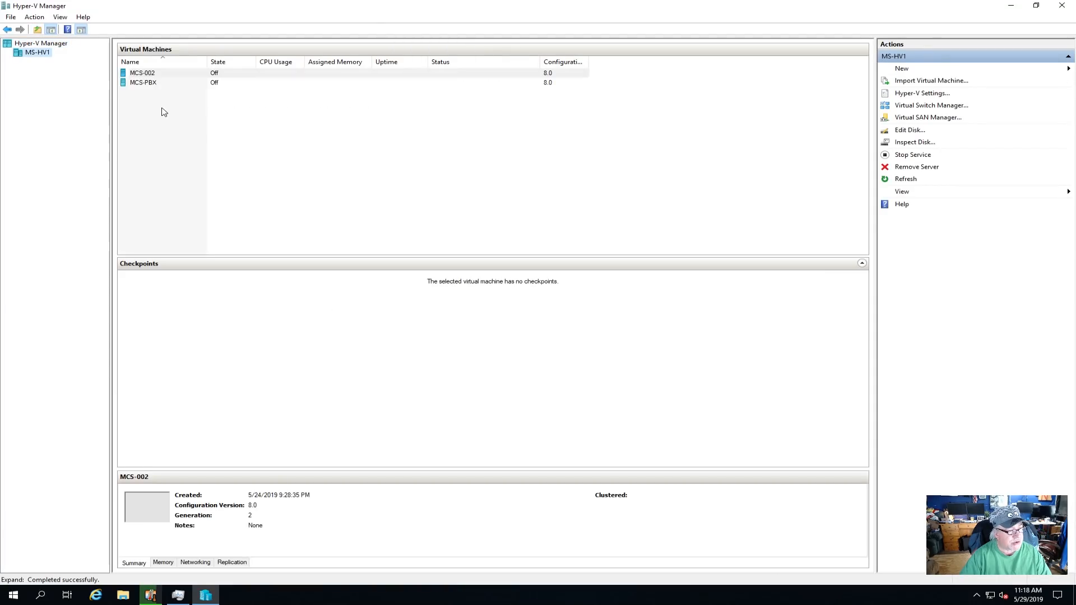
left_click(140, 84)
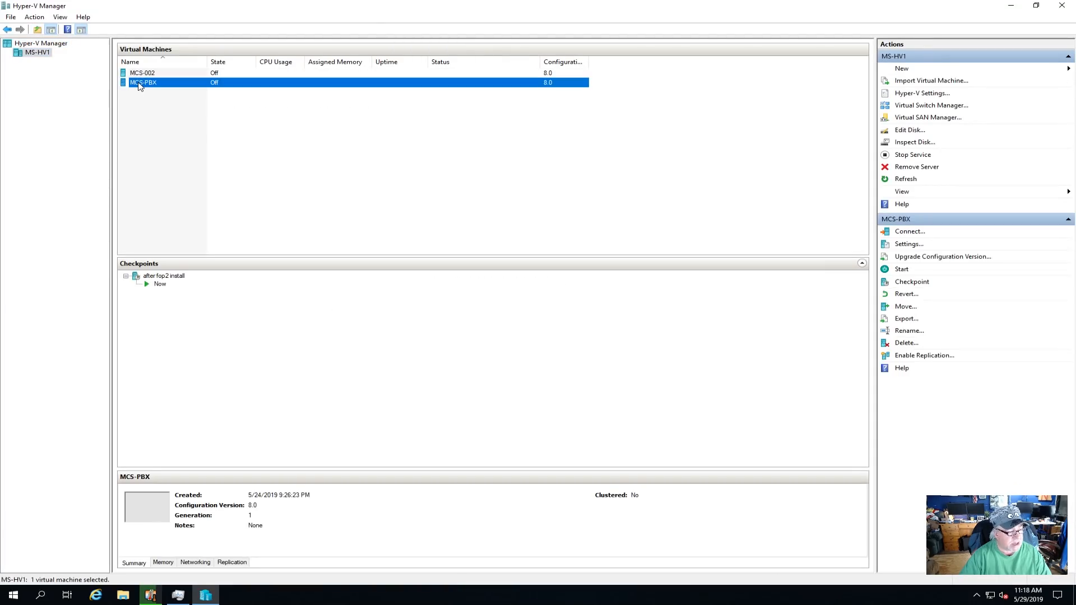
left_click(143, 74)
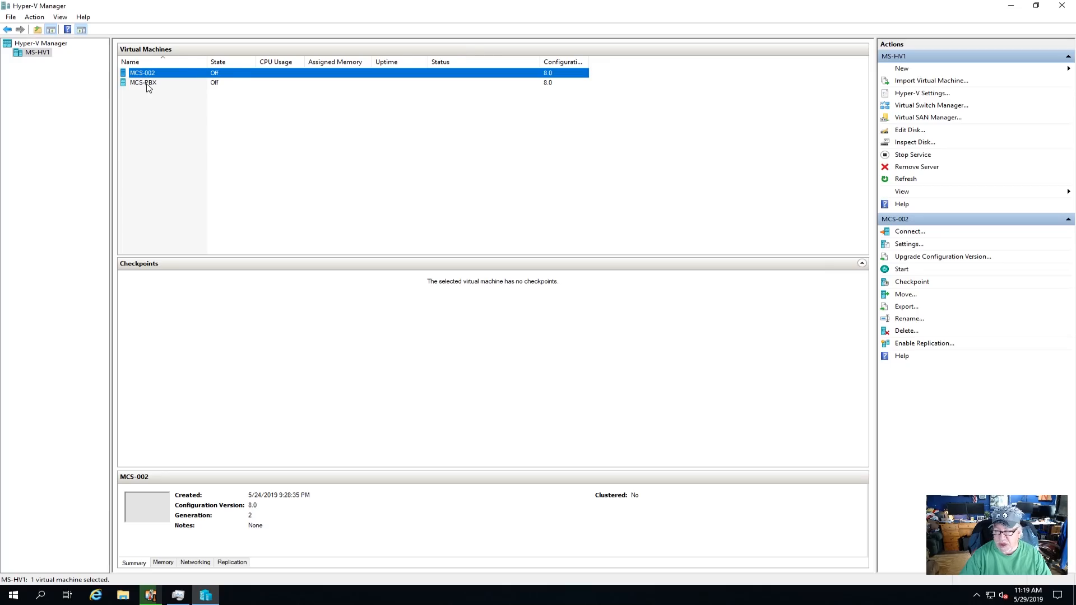
- Start the MCS-PBX virtual machine from its connection window and close the Hyper-V windows
left_click(148, 84)
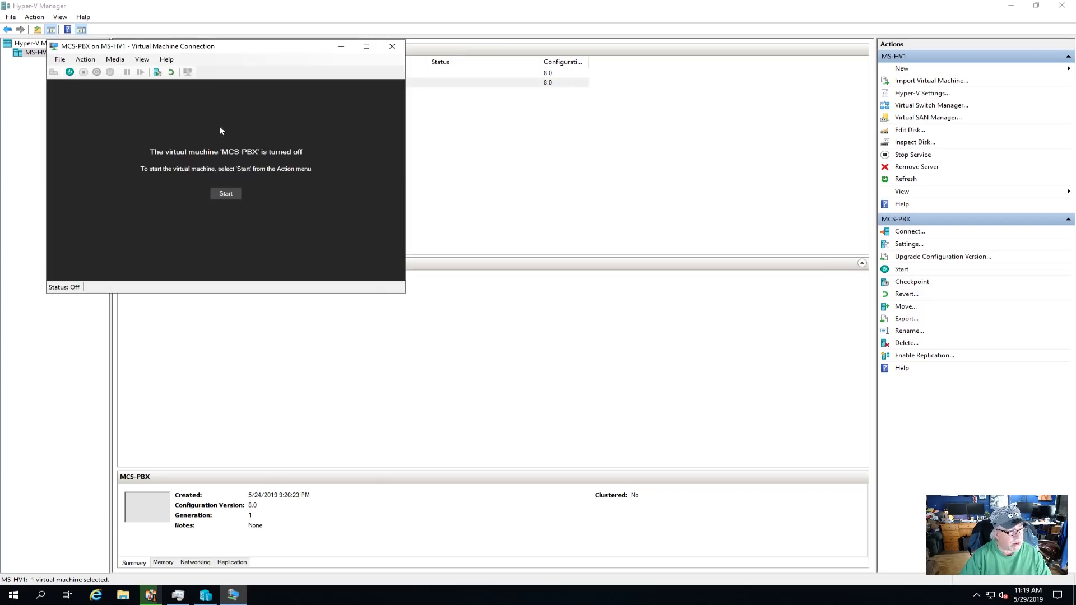
left_click(70, 71)
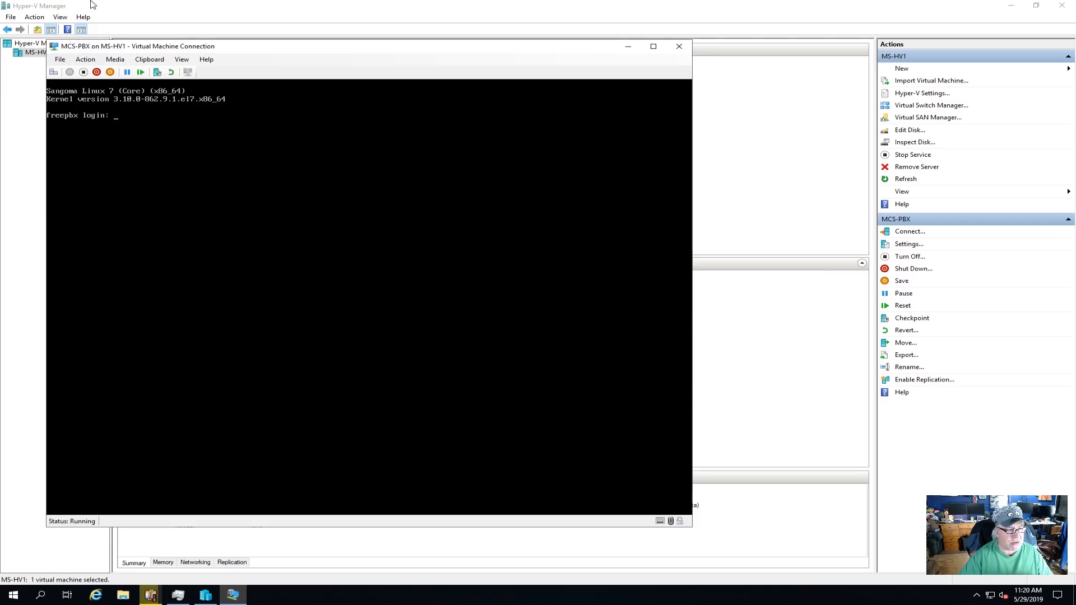
left_click(679, 46)
left_click(1061, 5)
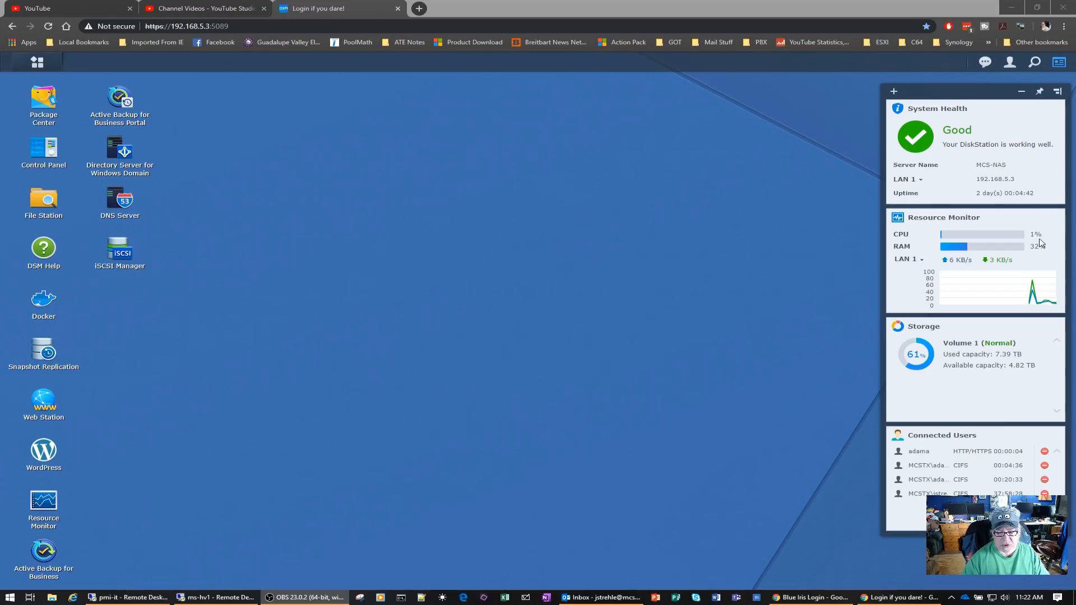
- Open Directory Server for Windows Domain on the NAS and view the users and computers of the MCSTX.LOCAL domain
left_click(125, 167)
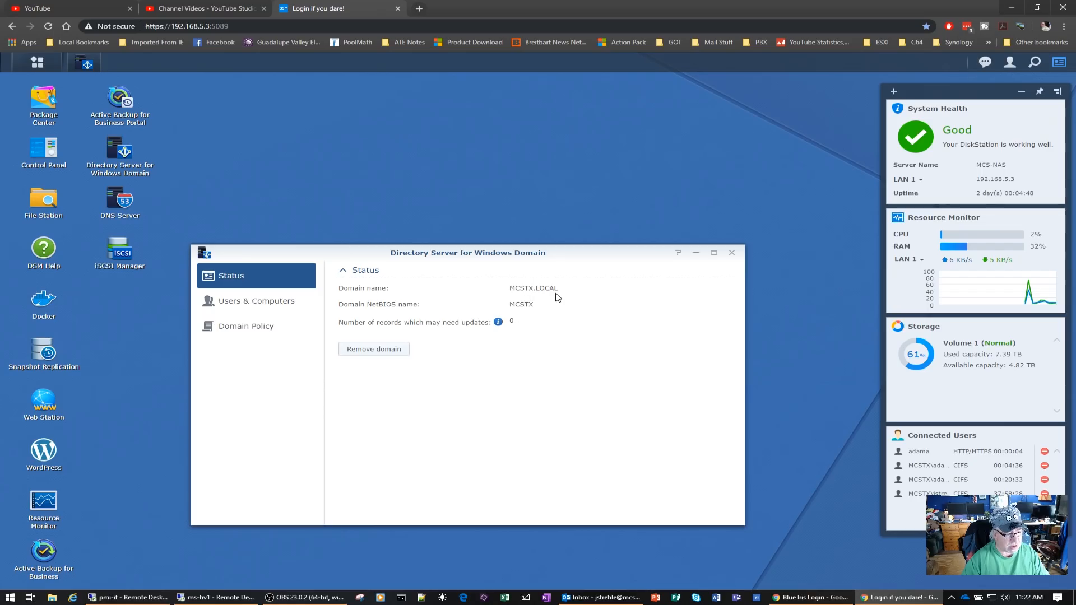
left_click(267, 305)
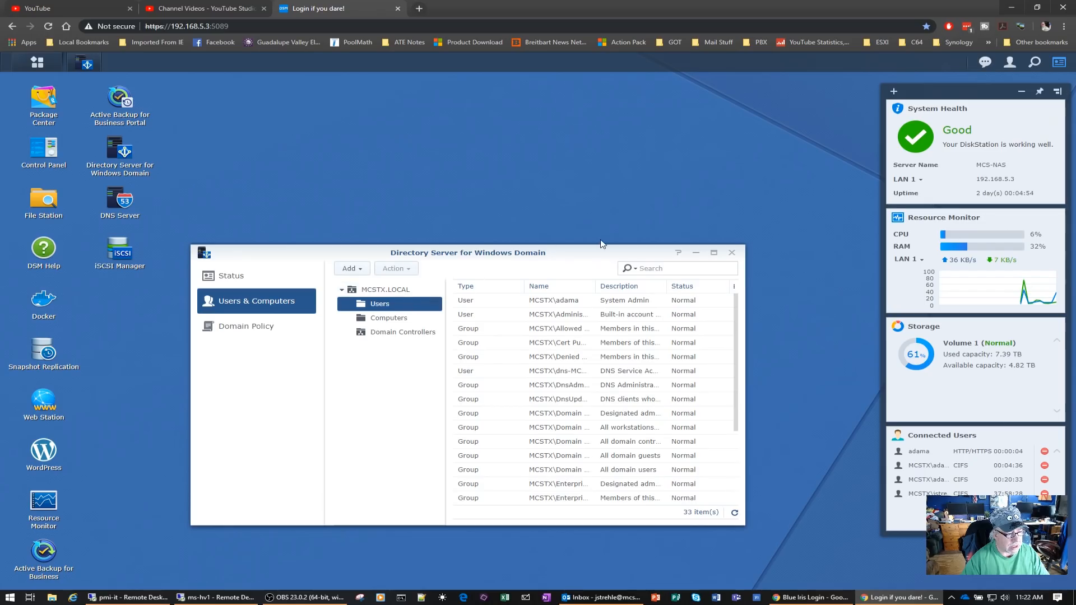
left_click_drag(598, 247, 620, 191)
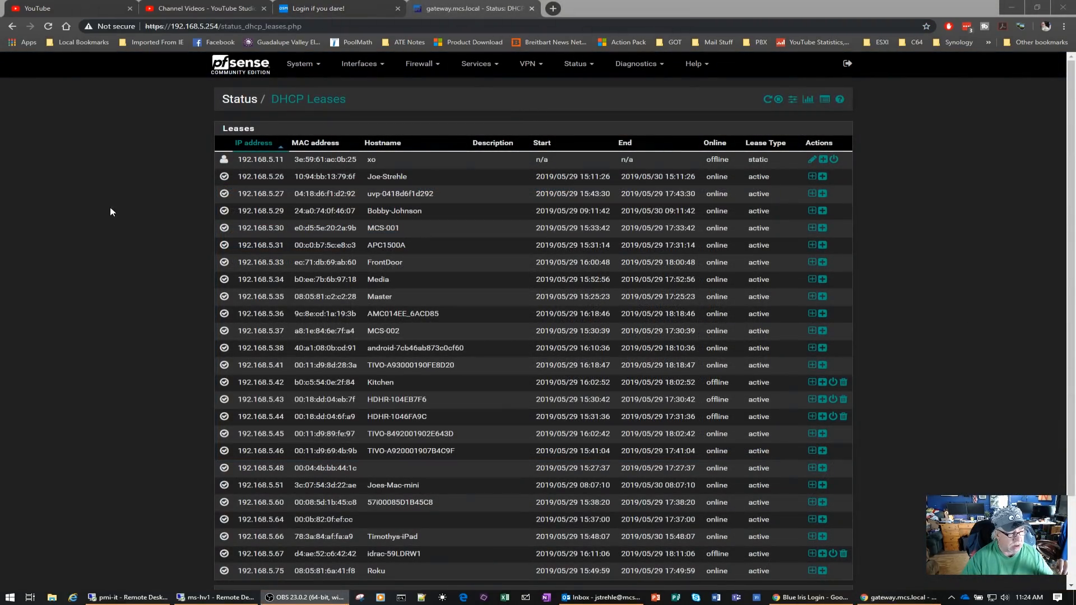
- Examine the full DHCP lease list in pfSense, with a brief look back at the NAS directory server
scroll(150, 208, "down", 2)
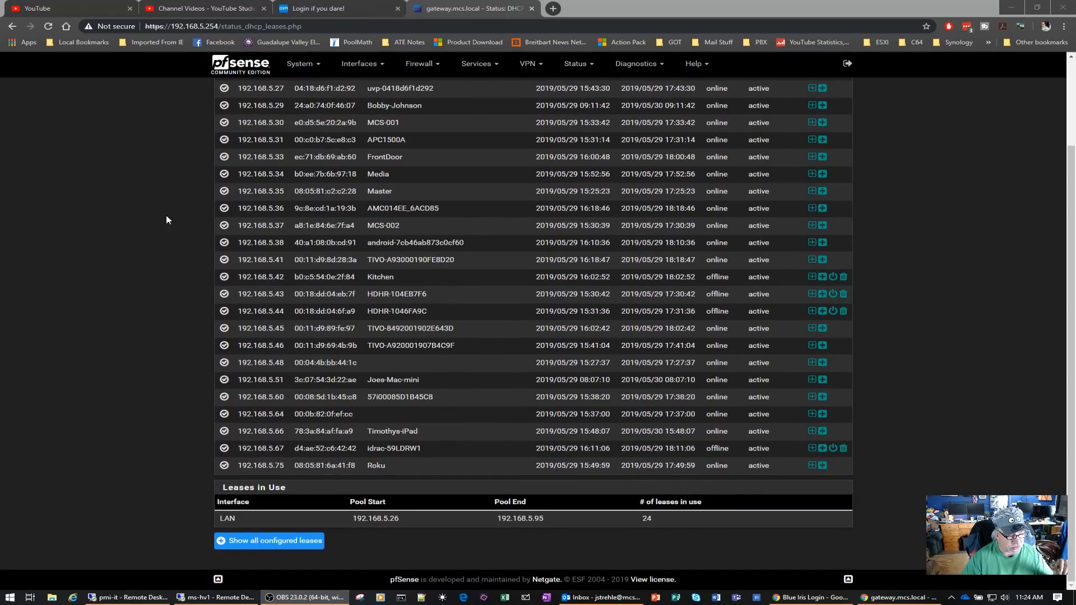
scroll(165, 236, "up", 2)
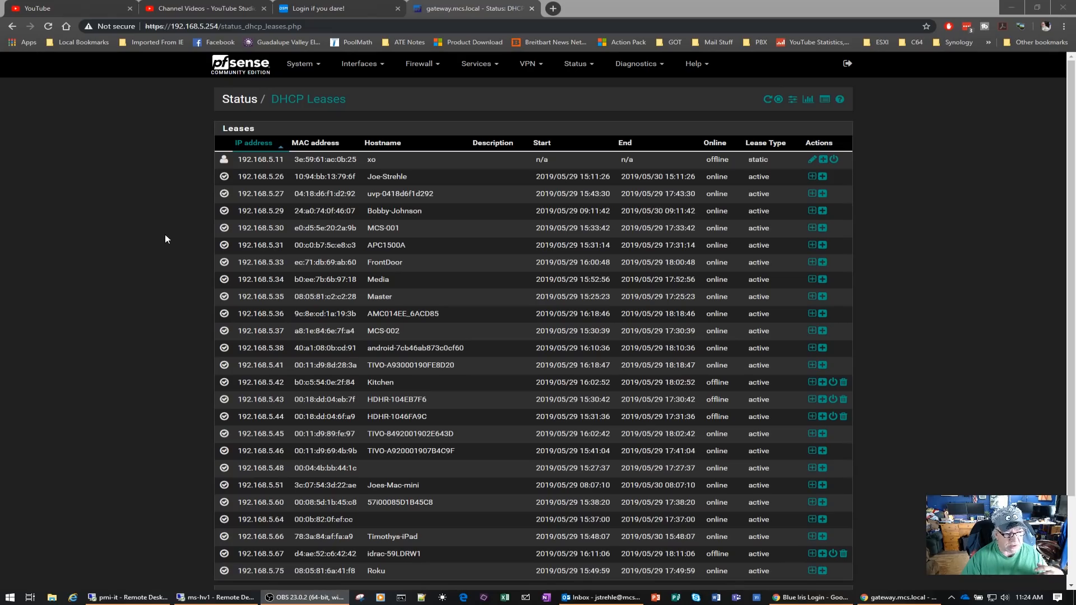
scroll(165, 239, "down", 2)
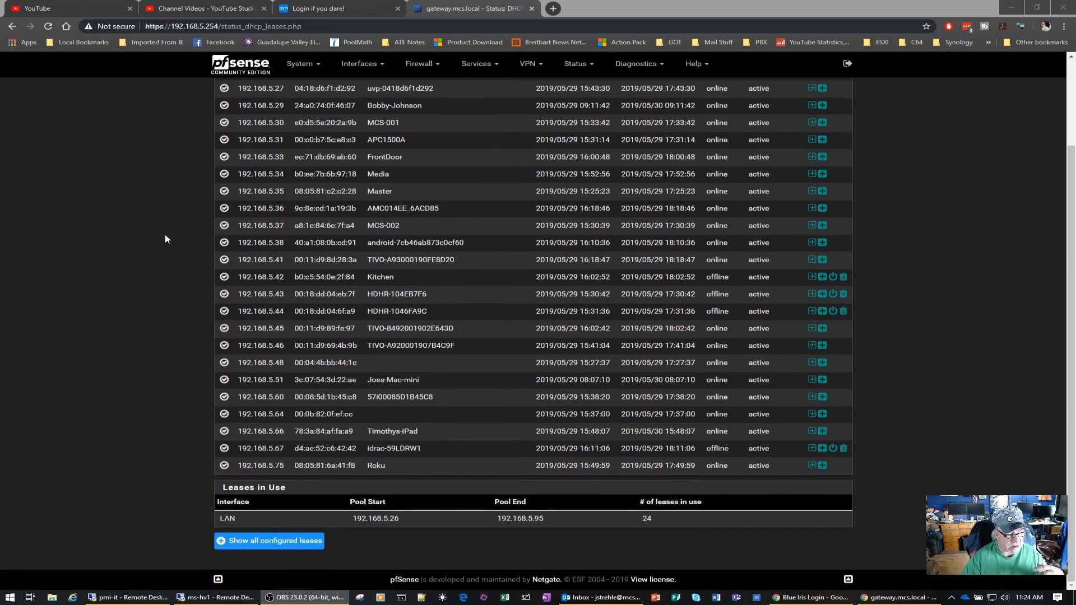
scroll(165, 235, "up", 2)
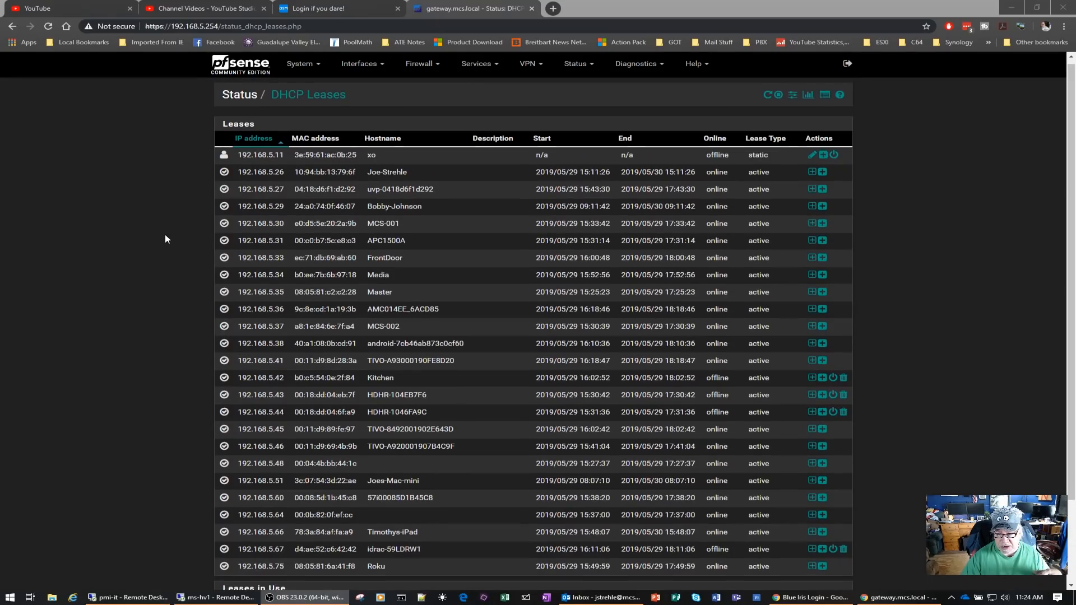
scroll(165, 239, "up", 1)
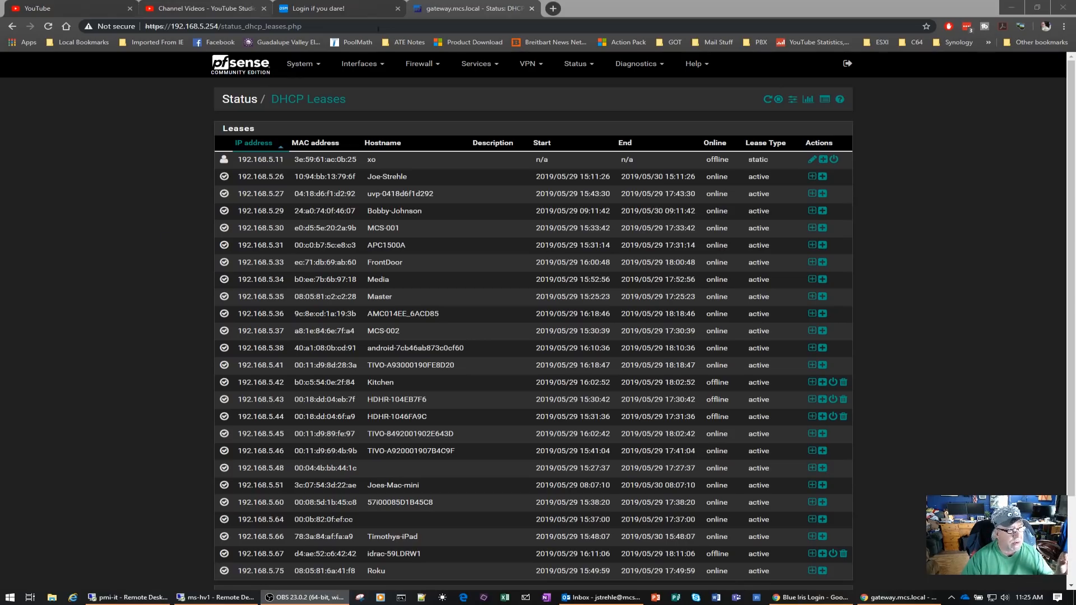
left_click(352, 11)
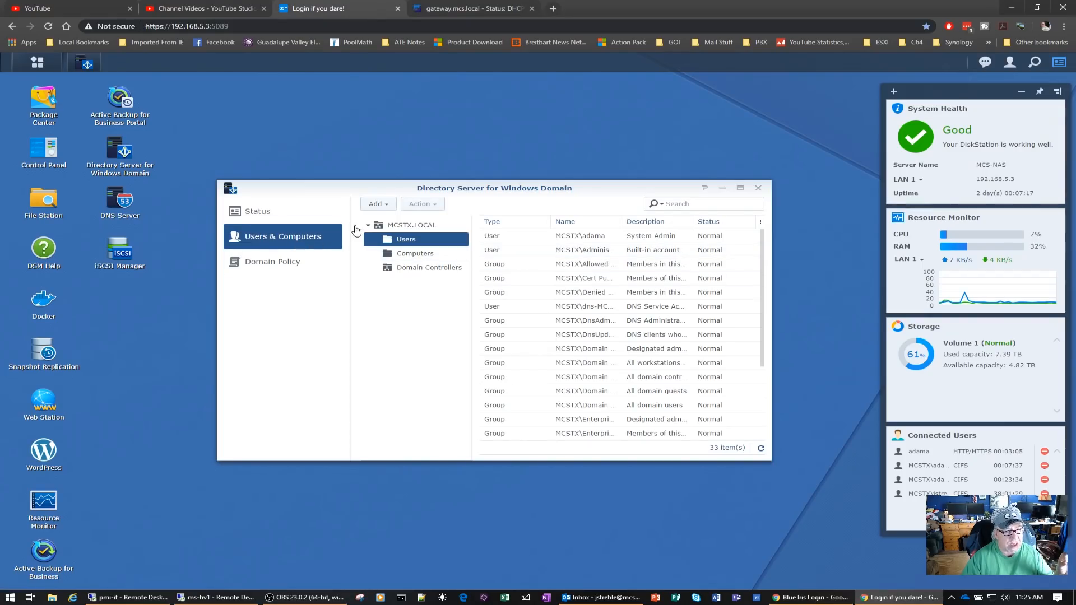
left_click(482, 10)
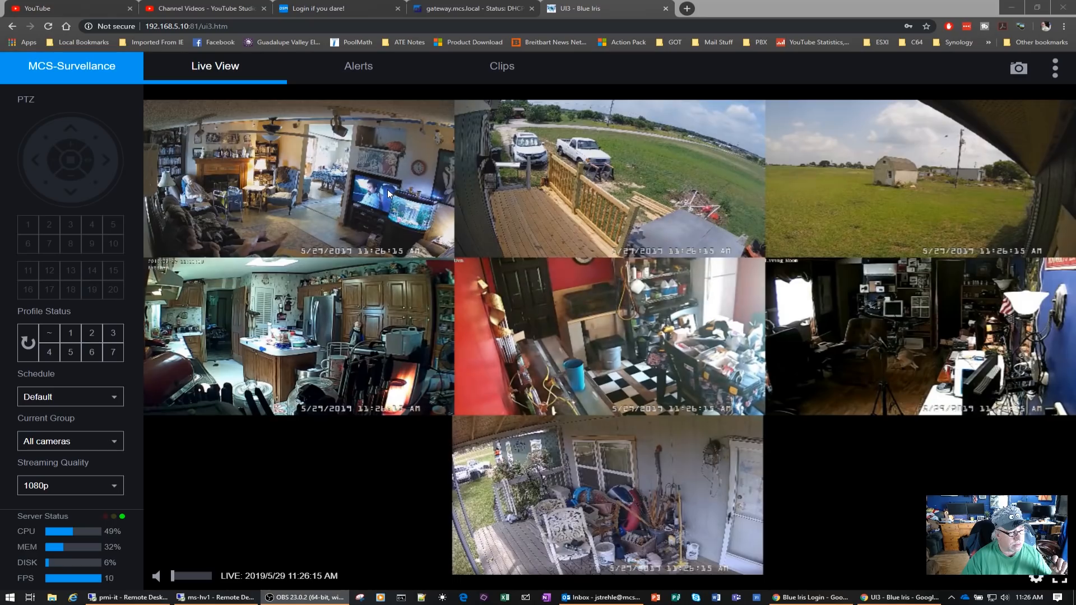
- View the Living Room, Side Door and Back Yard 1 cameras enlarged one at a time, returning to all cameras
left_click(288, 189)
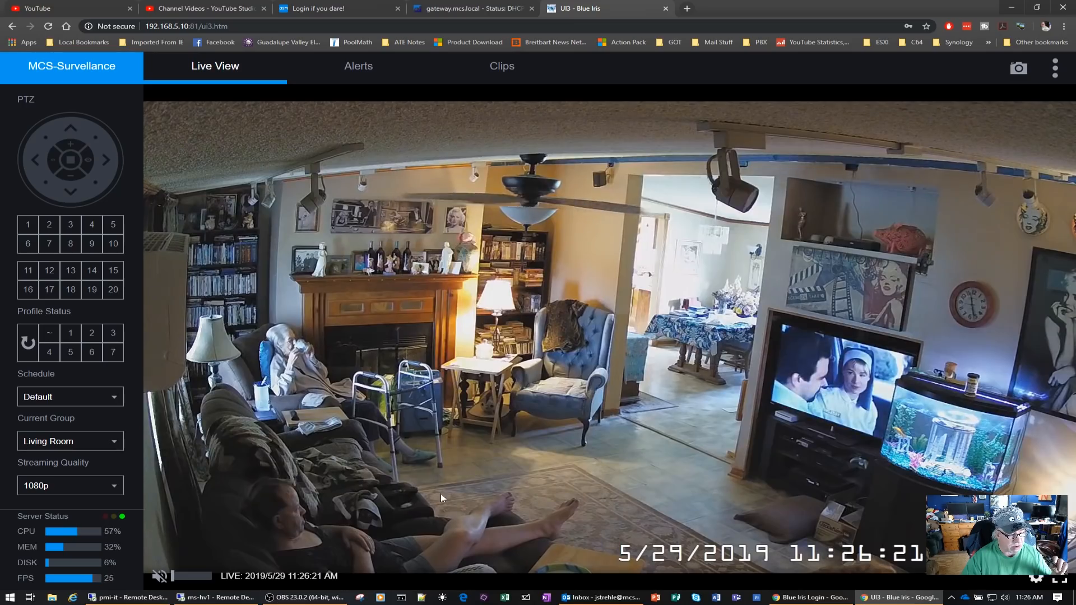
left_click(537, 340)
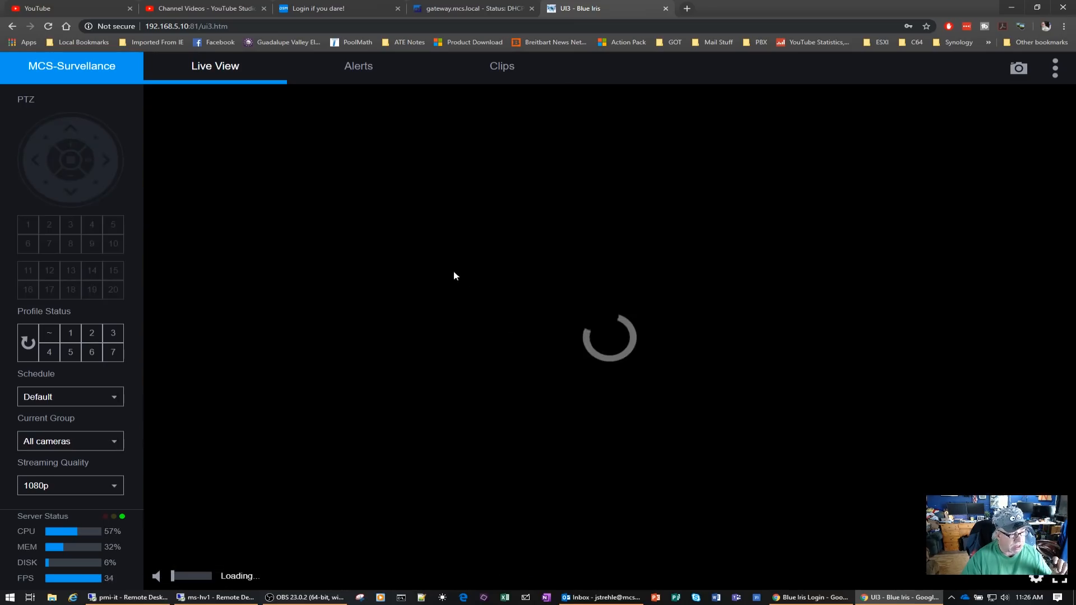
left_click(590, 197)
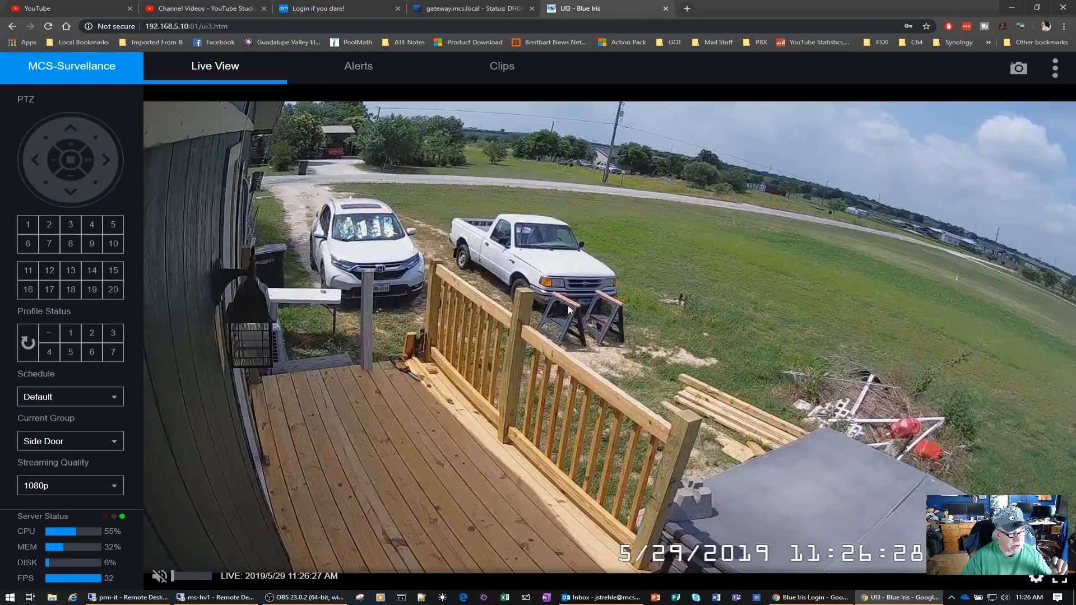
left_click(544, 321)
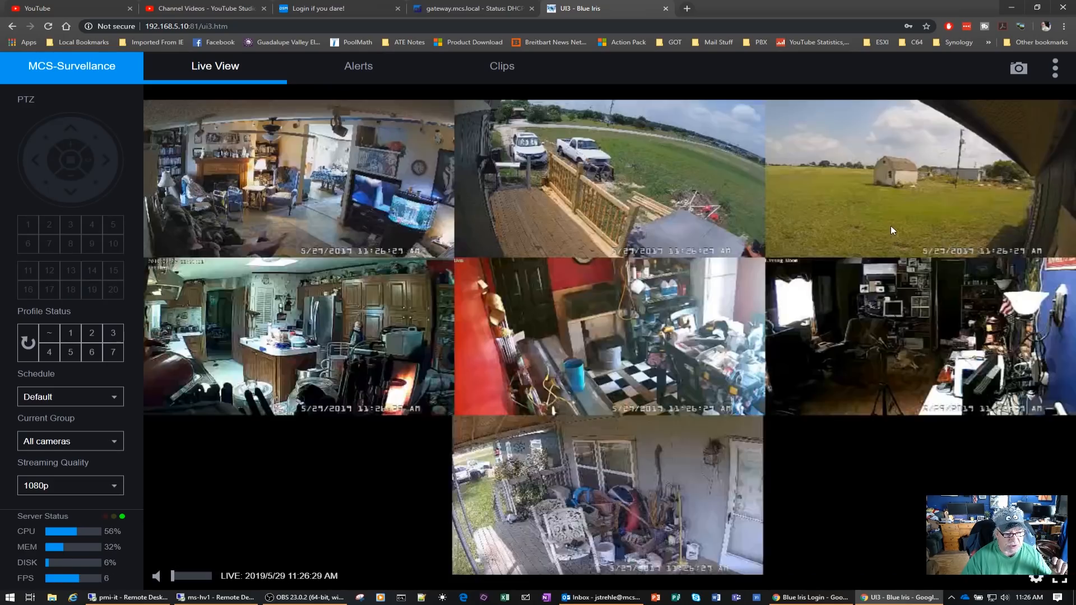
left_click(891, 230)
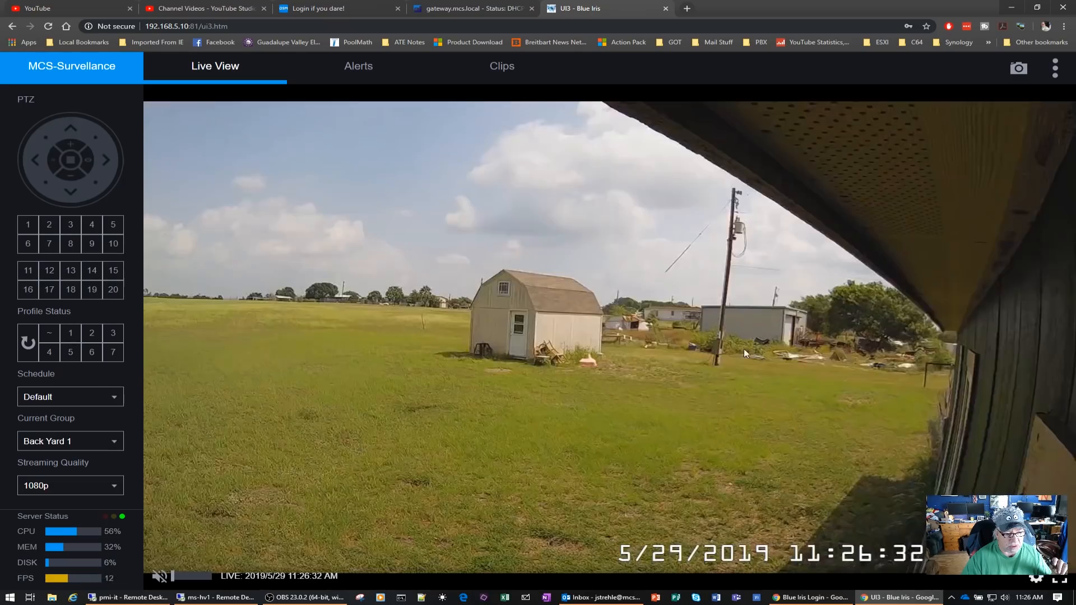
left_click(570, 338)
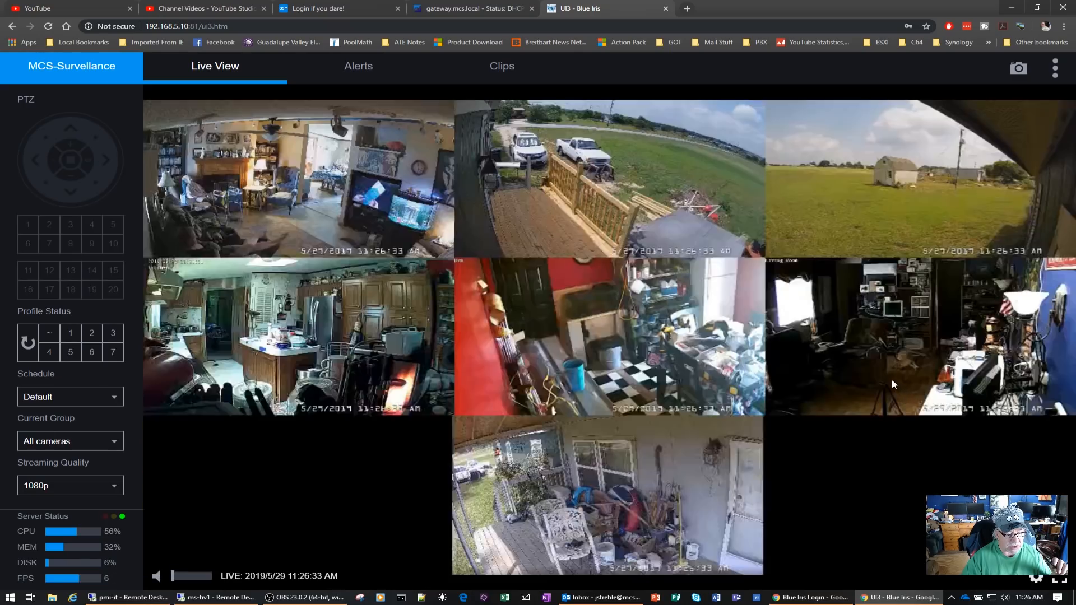
- View the Office1, Den, kitchen and Front Door cameras enlarged one at a time, returning to all cameras
left_click(892, 382)
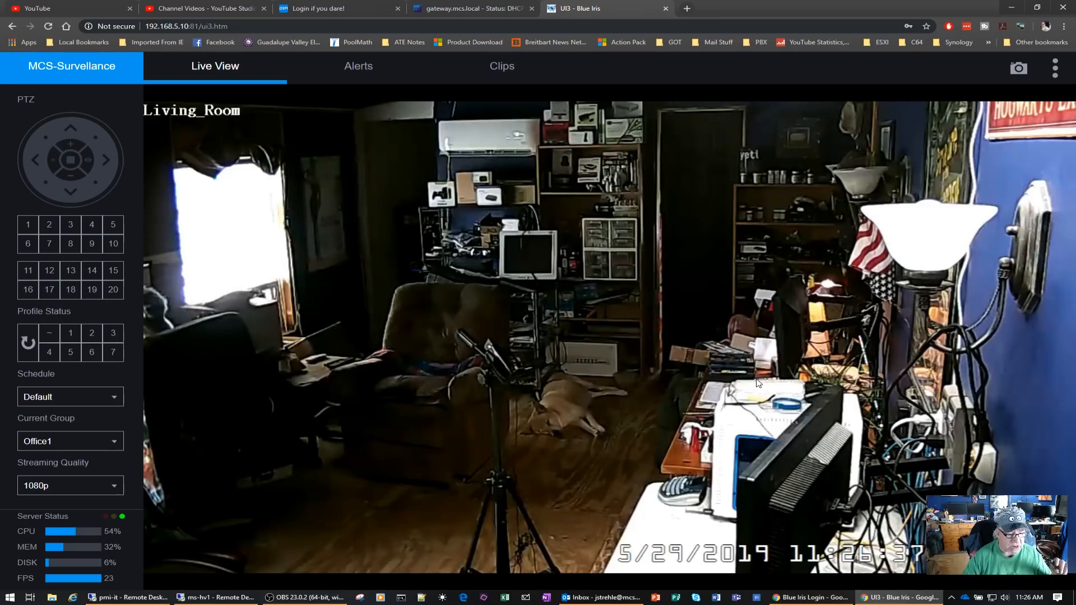
left_click(638, 305)
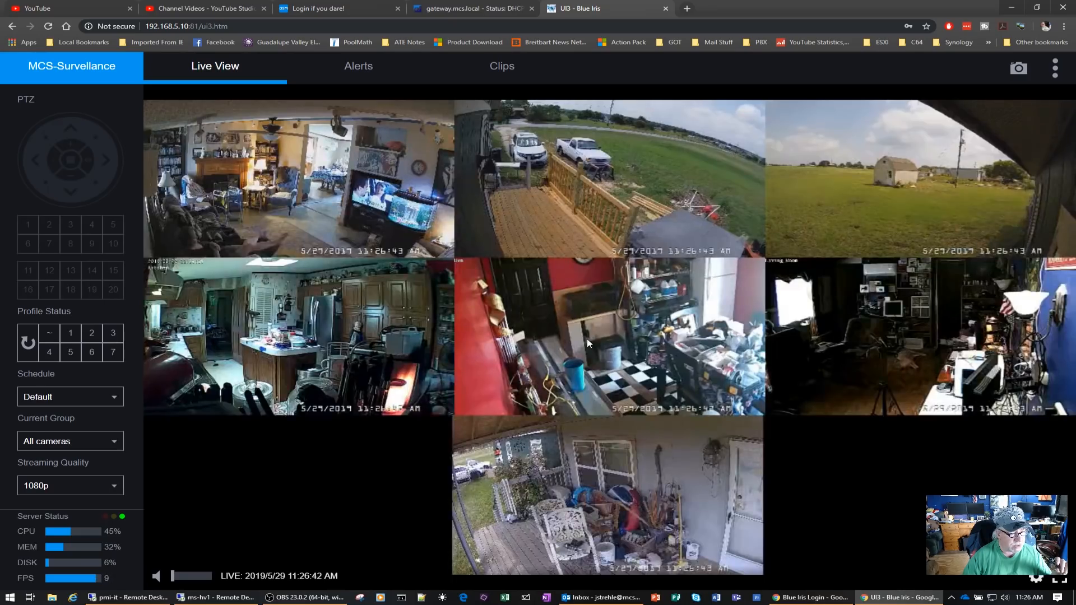
left_click(587, 338)
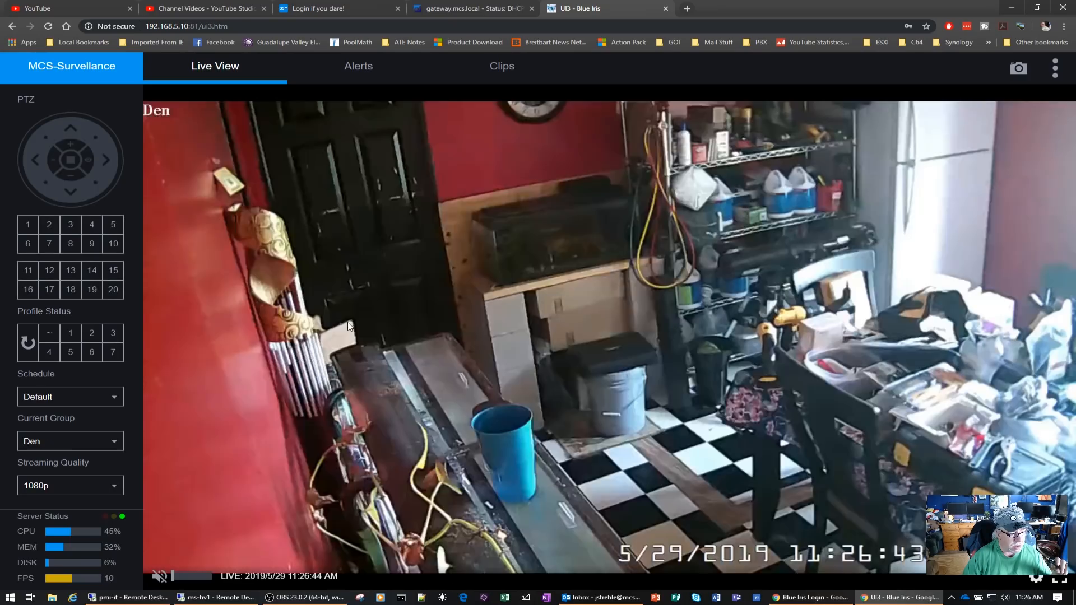
left_click(380, 335)
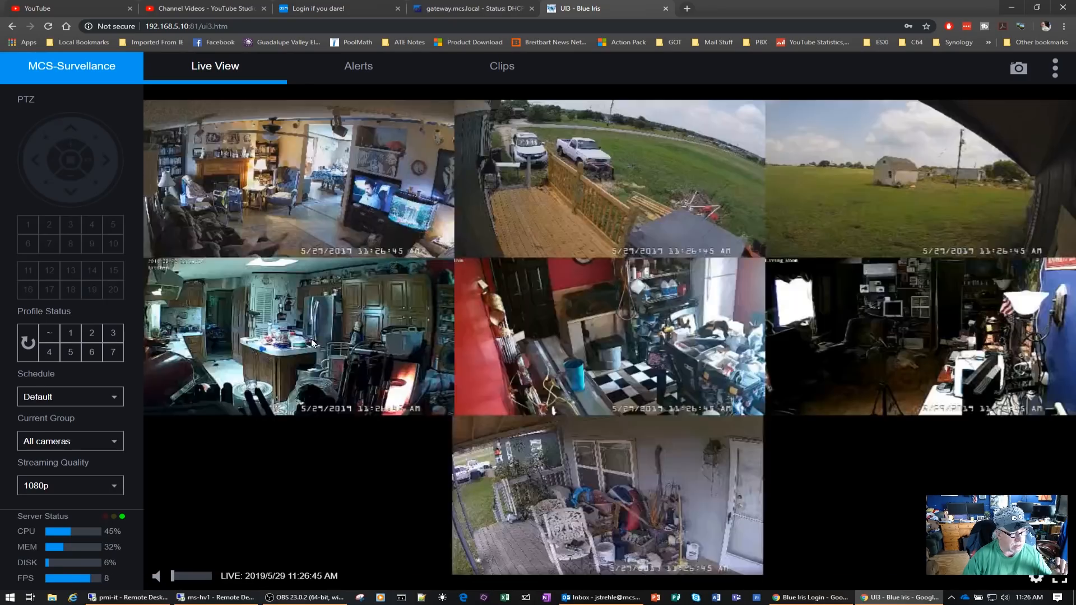
left_click(312, 338)
left_click(430, 367)
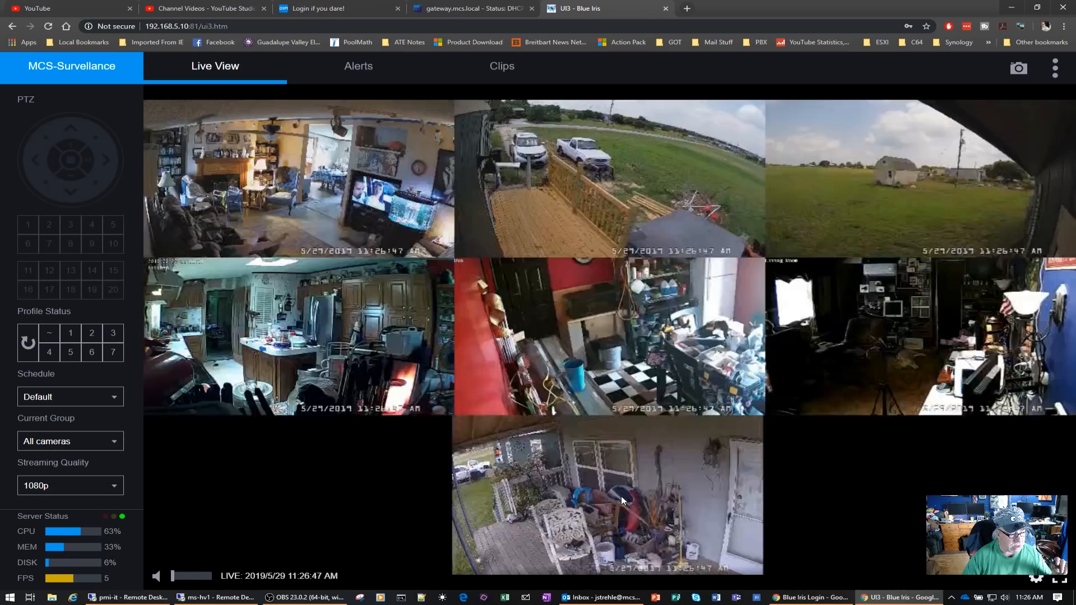
left_click(621, 498)
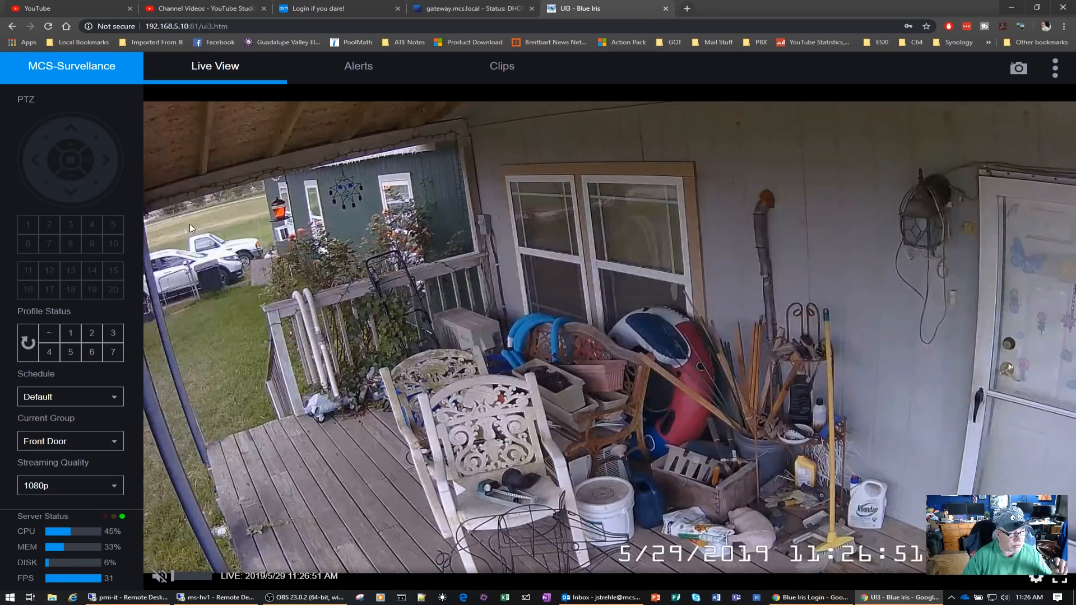
left_click(564, 359)
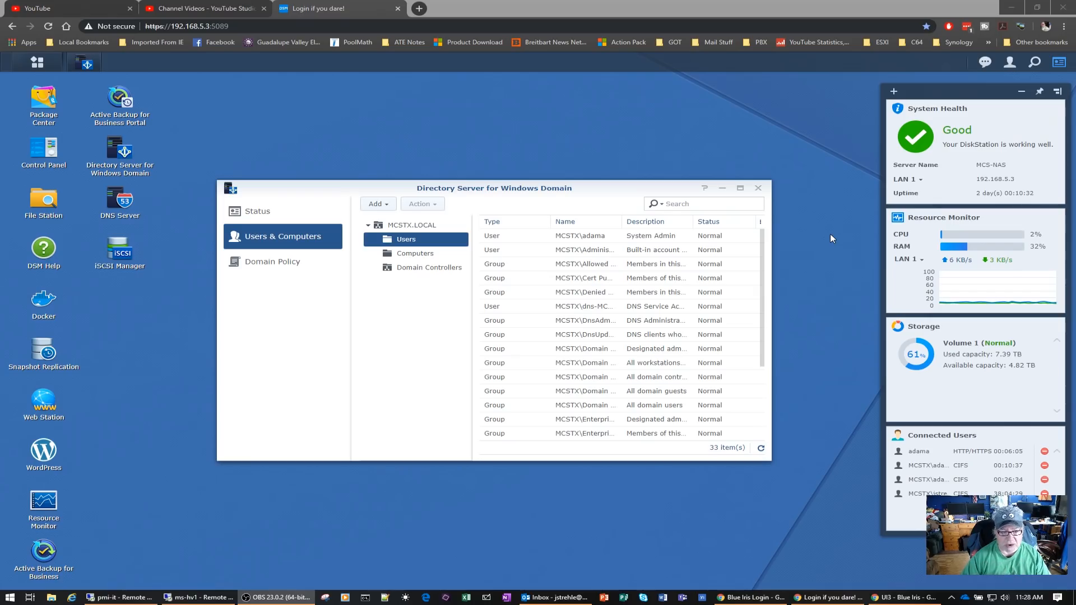
- Check the LAN interfaces available in the NAS System Health widget and close the directory server window
left_click(910, 181)
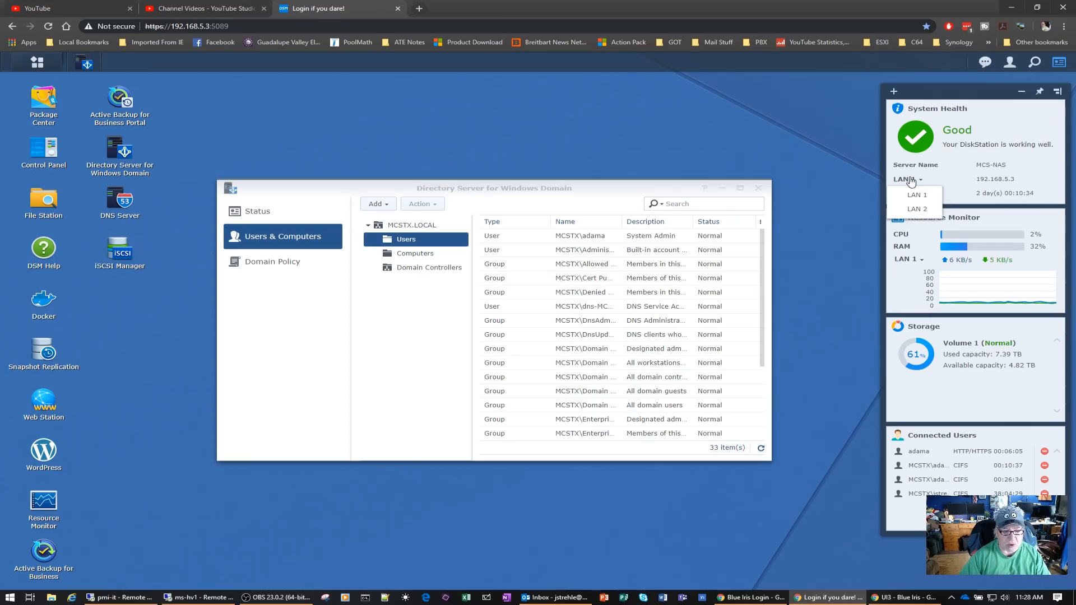
left_click(911, 180)
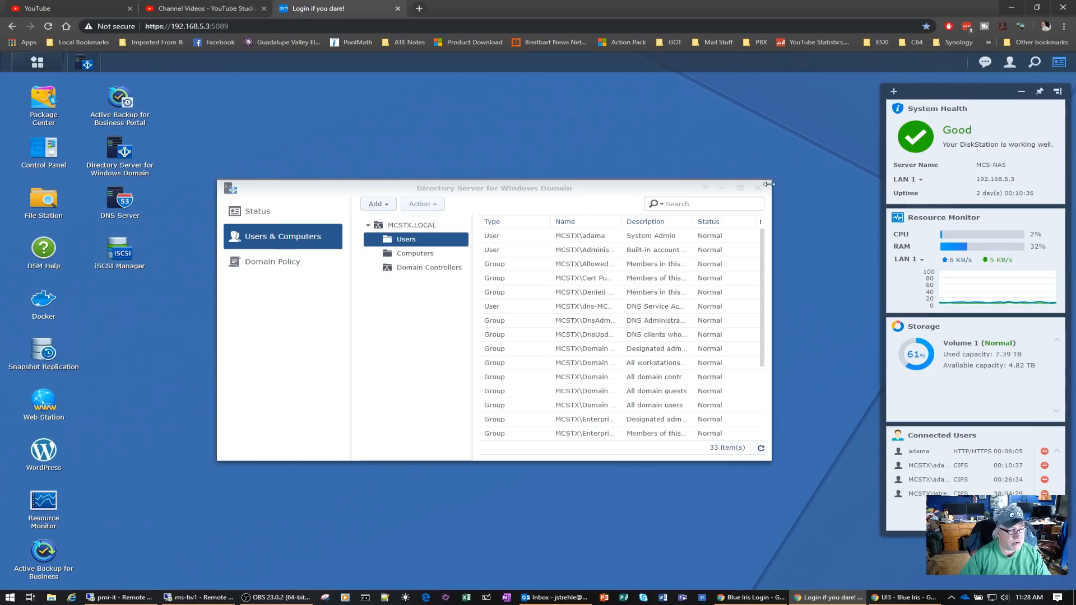
left_click(760, 189)
- Open the Network Interface settings in the NAS Control Panel
double_click(44, 149)
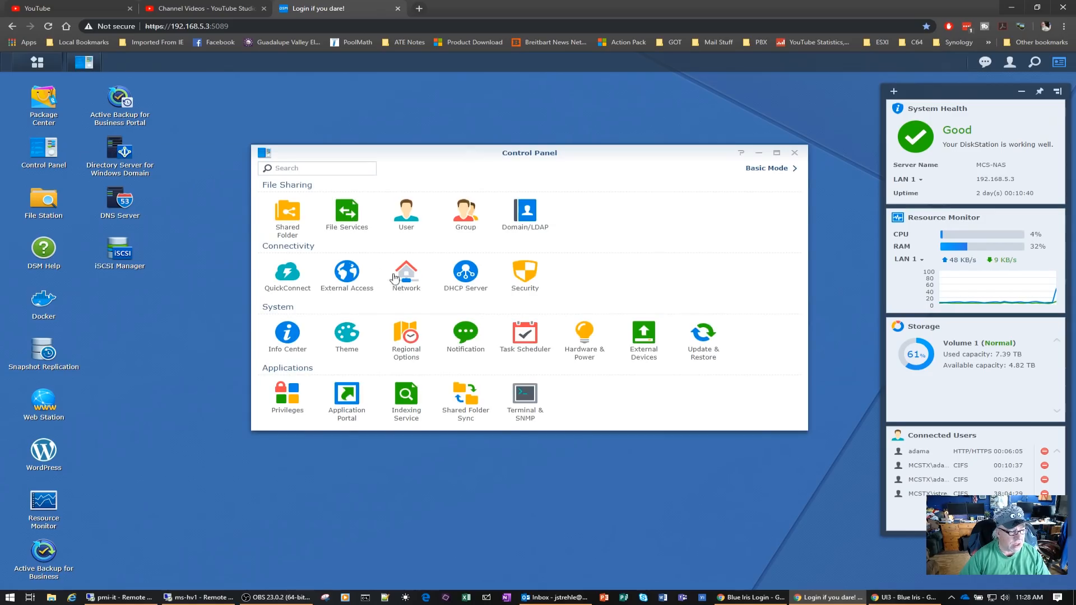
left_click(402, 276)
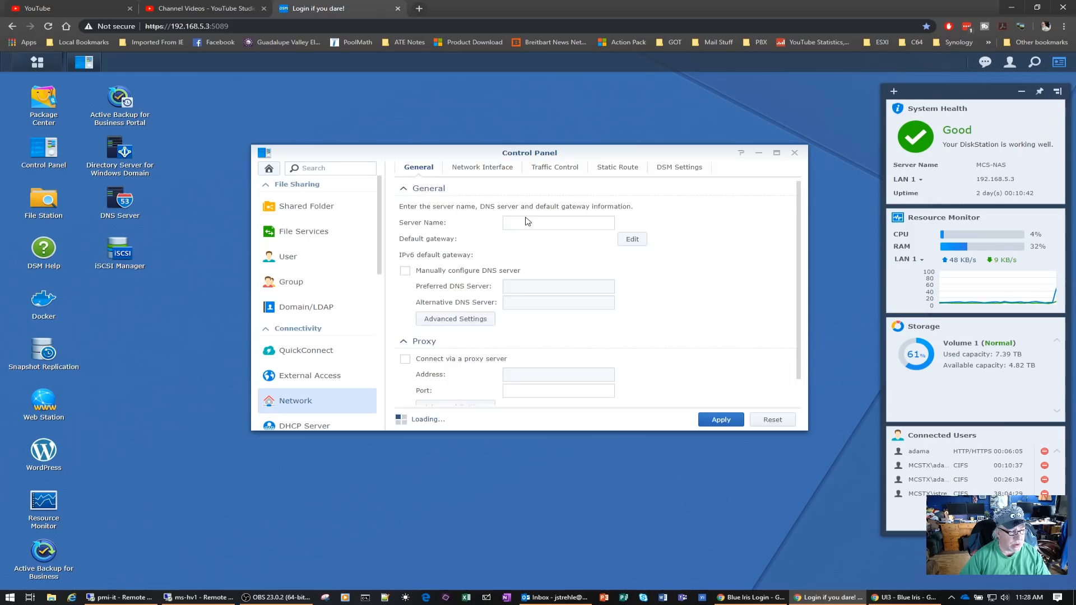
left_click(492, 169)
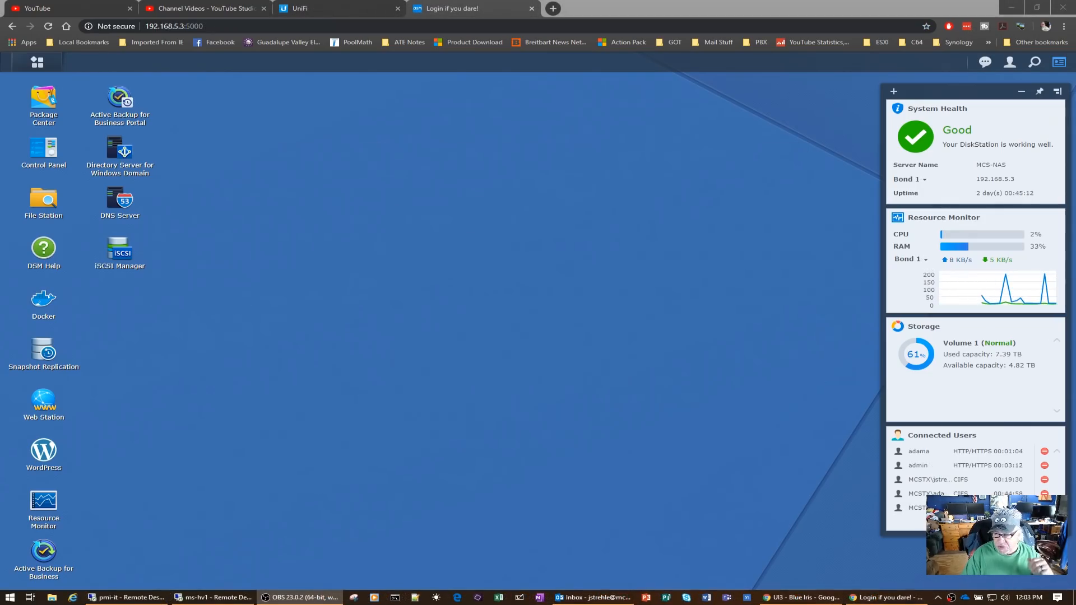
- Switch to UniFi Network to view the list of network devices
left_click(348, 9)
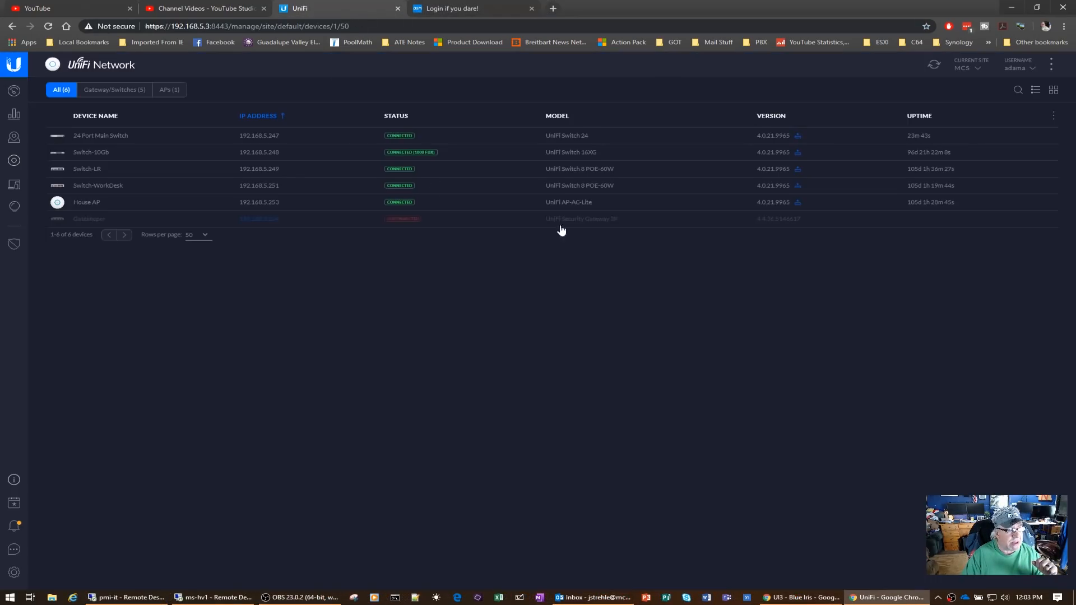
- Inspect the MCS-NAS port settings on the 24 Port Main Switch, including its aggregate port configuration
left_click(101, 139)
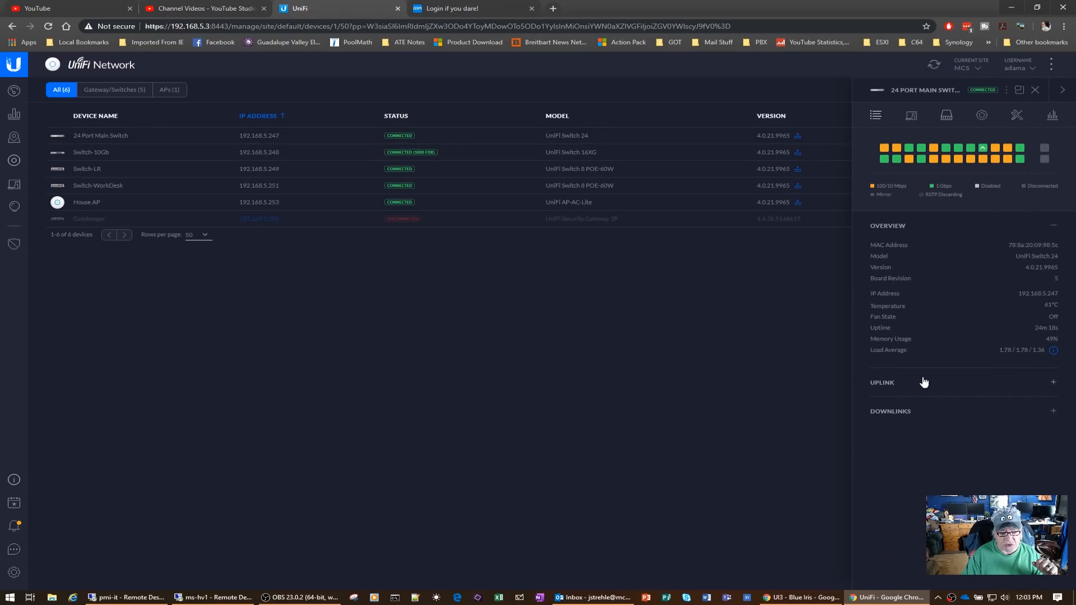
mouse_move(1022, 162)
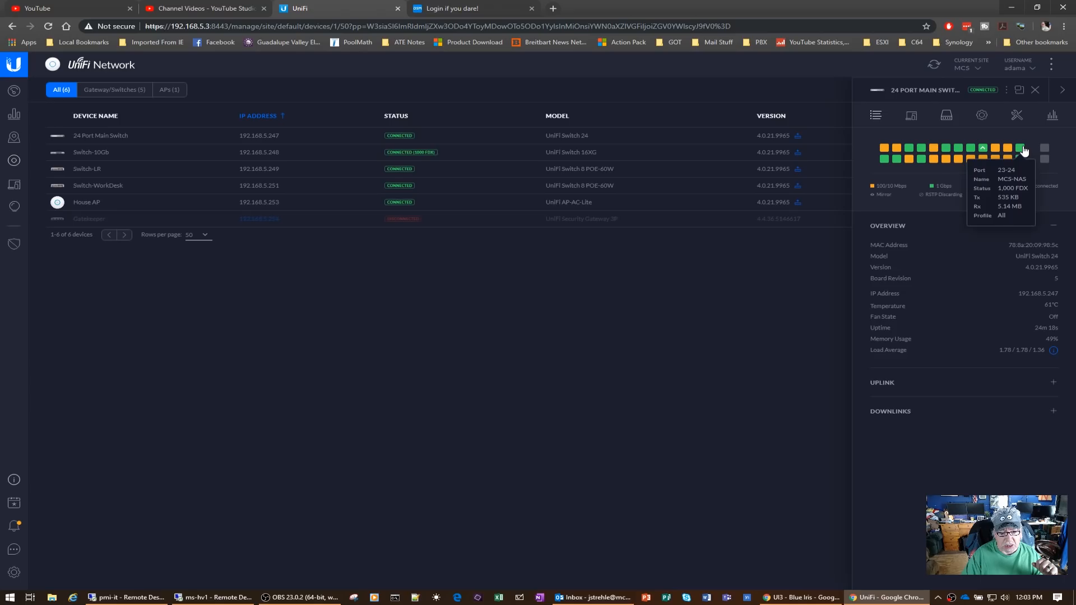
left_click(1022, 149)
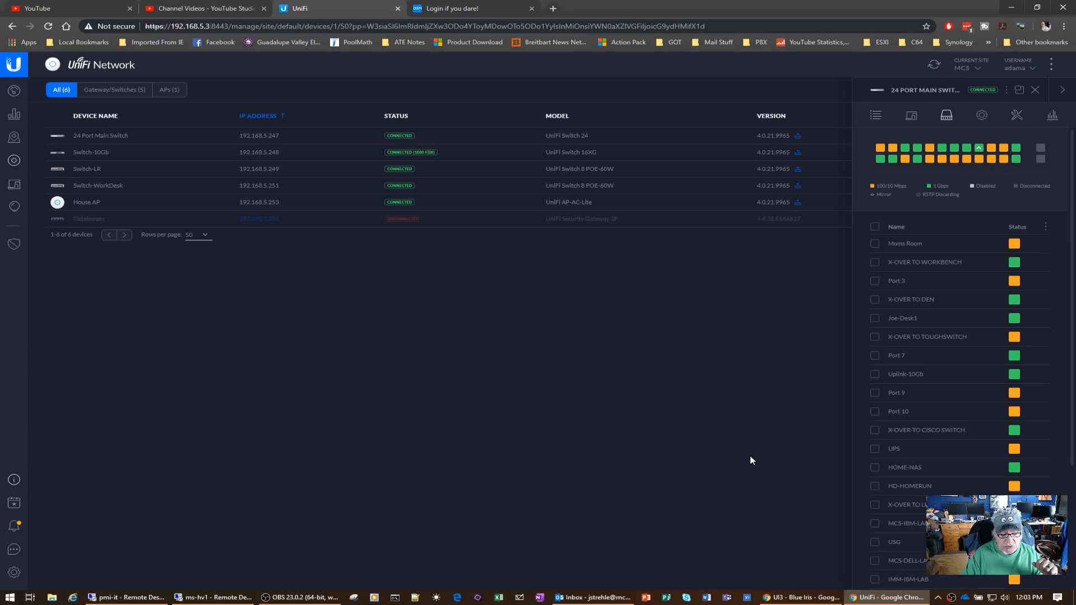
scroll(920, 482, "down", 3)
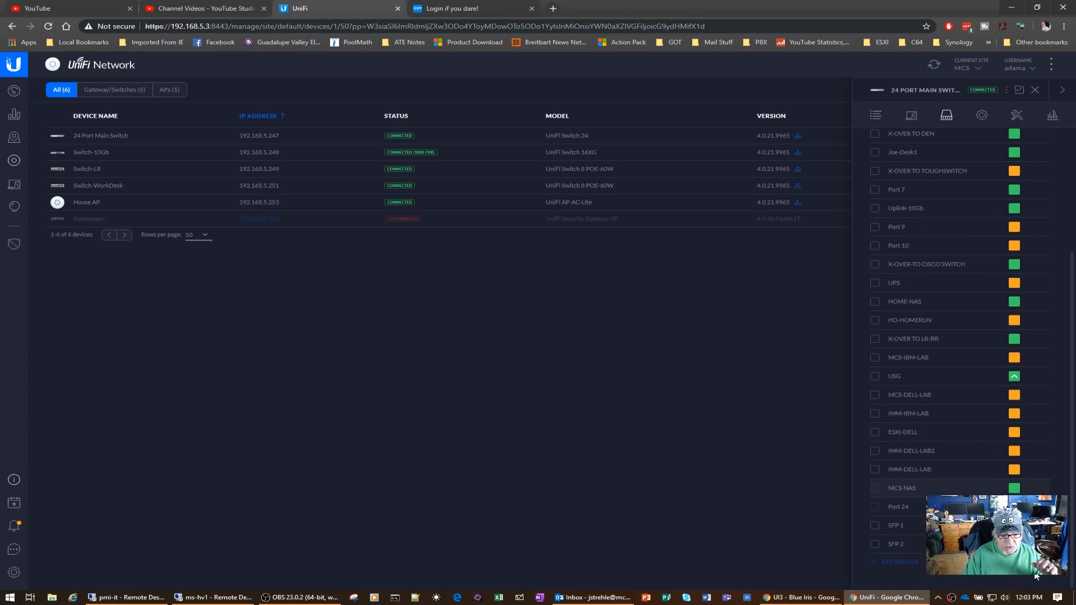
left_click(1037, 490)
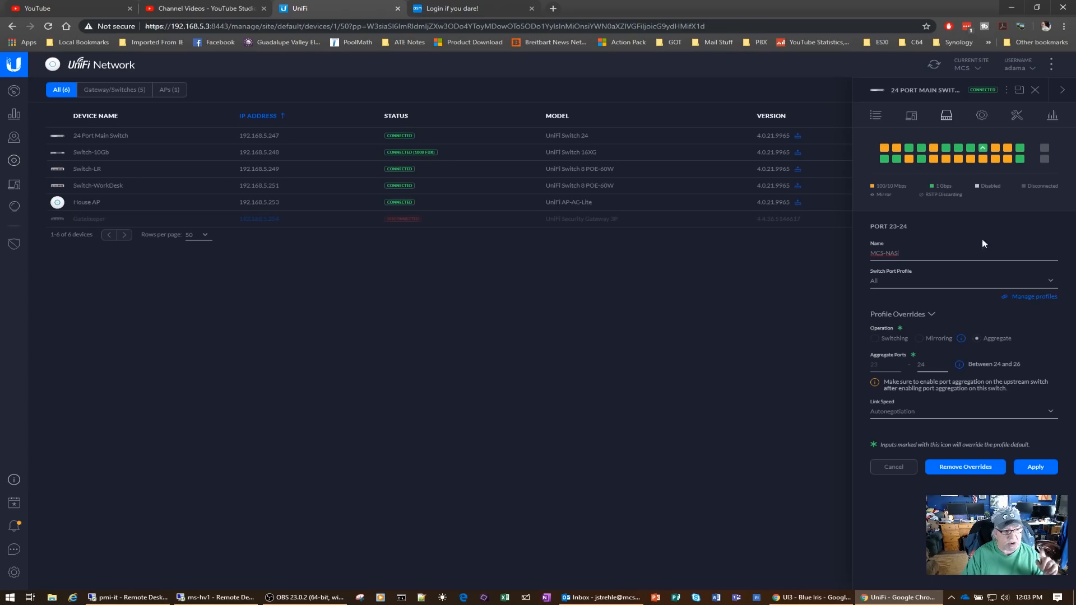
- Switch to the Synology NAS, review Bond 1's link aggregation mode in the network interface settings, and close without changes
left_click(447, 7)
left_click(49, 152)
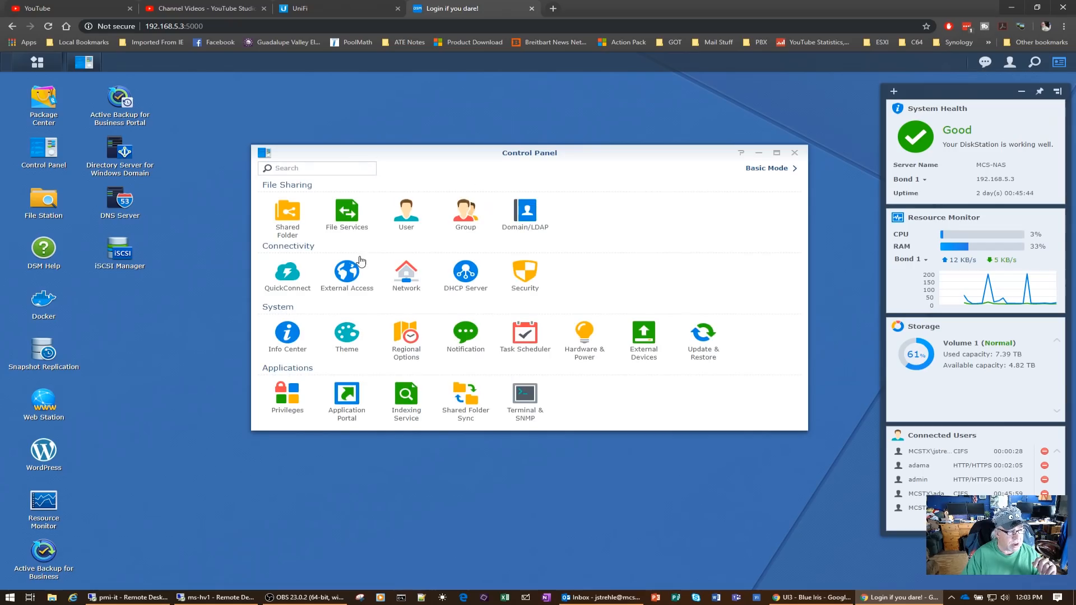
left_click(407, 280)
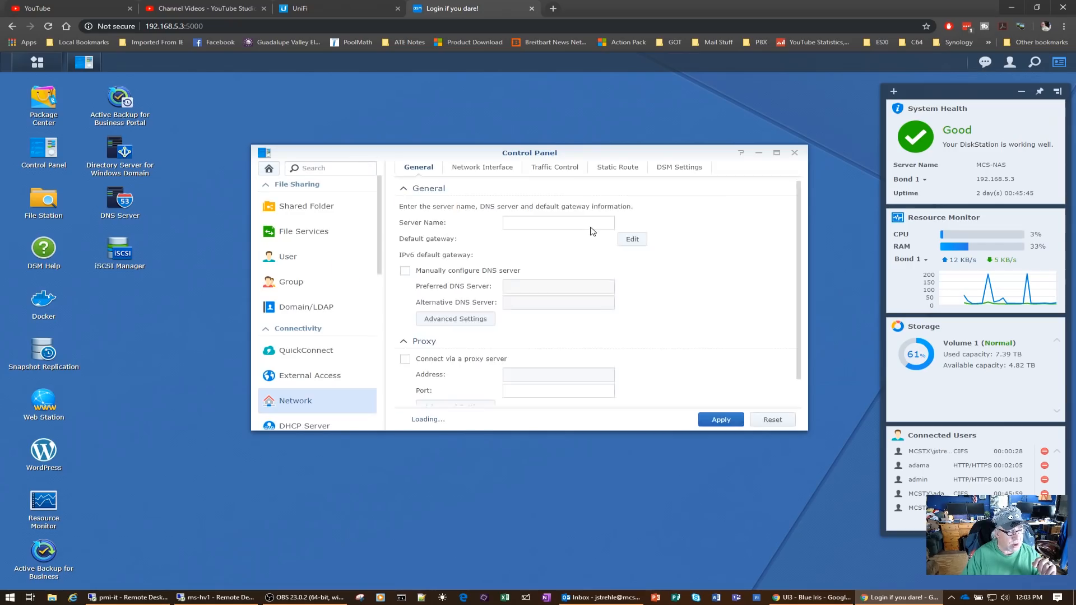
left_click(483, 167)
left_click(446, 217)
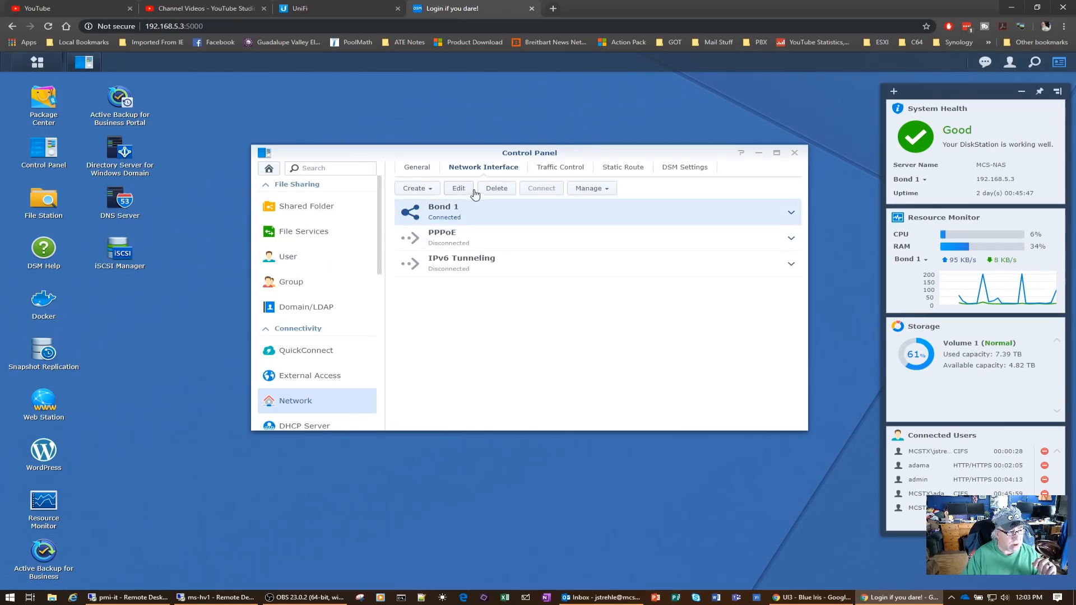
left_click(458, 188)
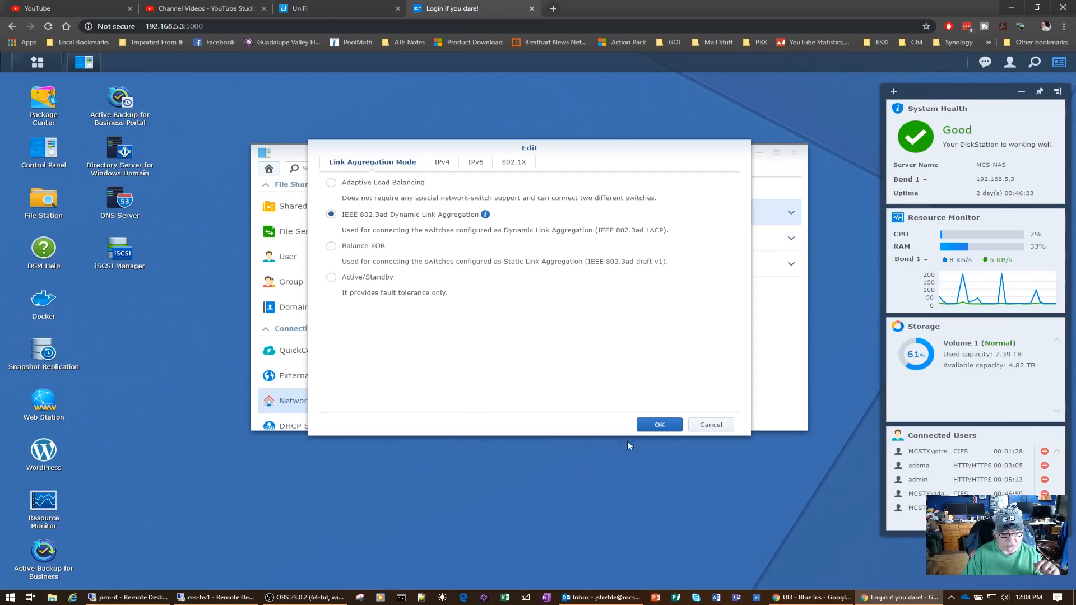
left_click(723, 428)
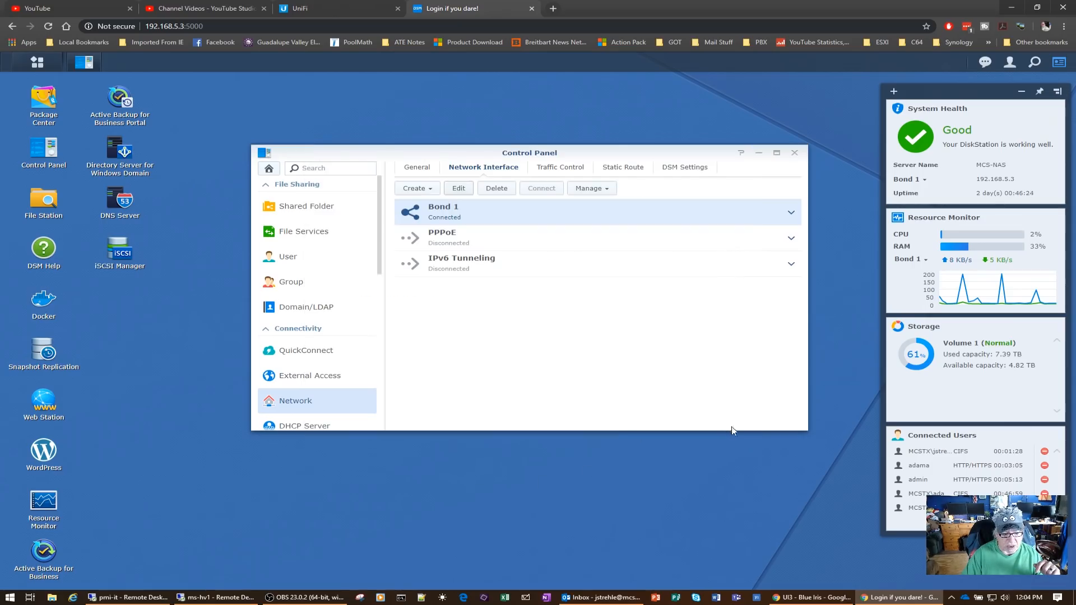
left_click(795, 153)
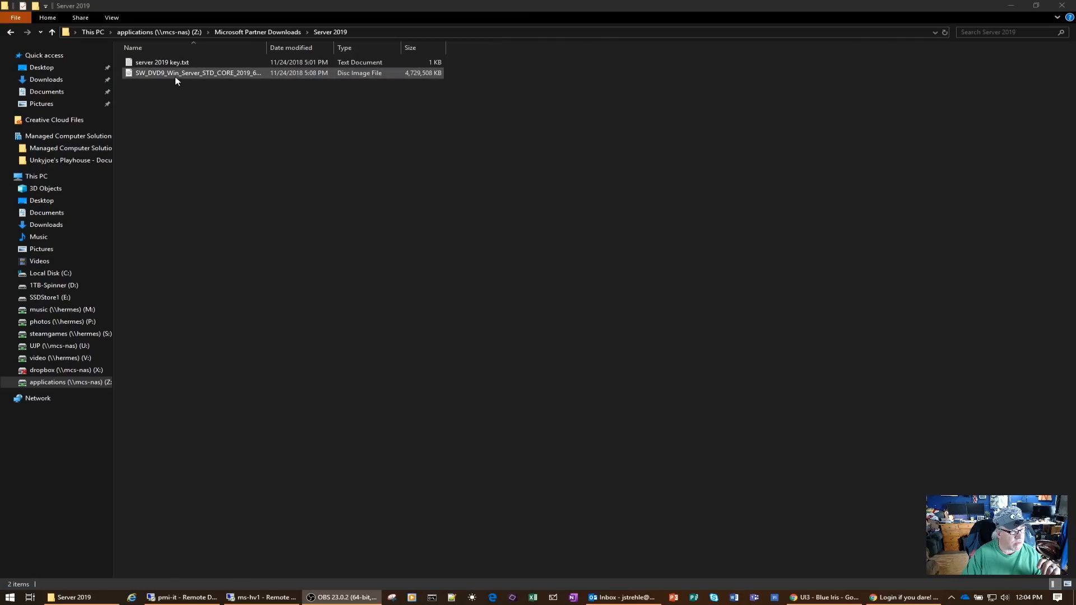
- Copy the Windows Server 2019 disc image from the NAS Server 2019 folder to the 1TB-Spinner (D:) drive
left_click(179, 73)
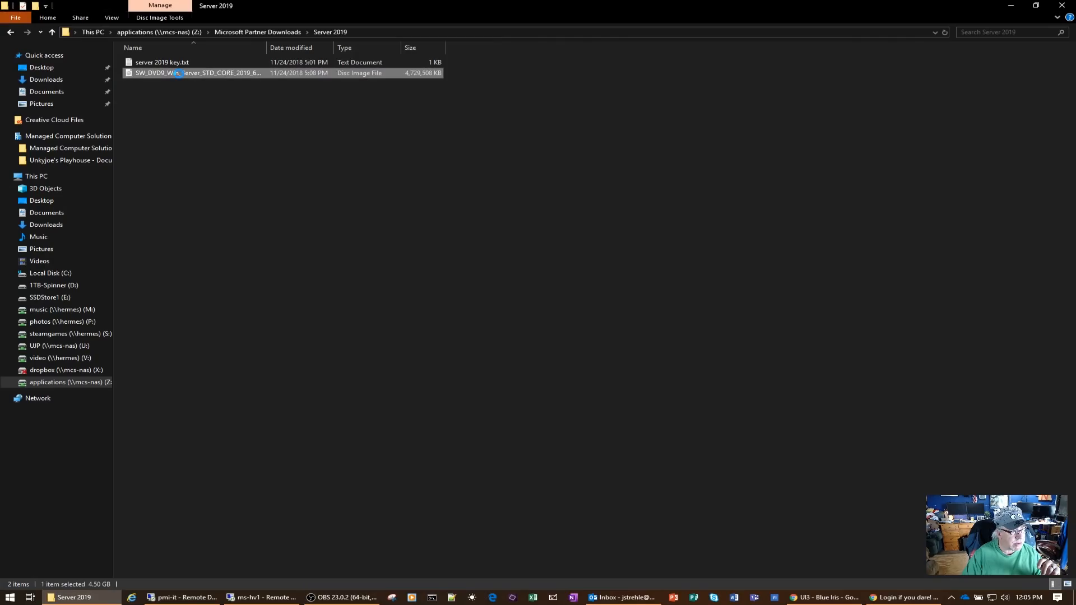
right_click(179, 73)
left_click(220, 236)
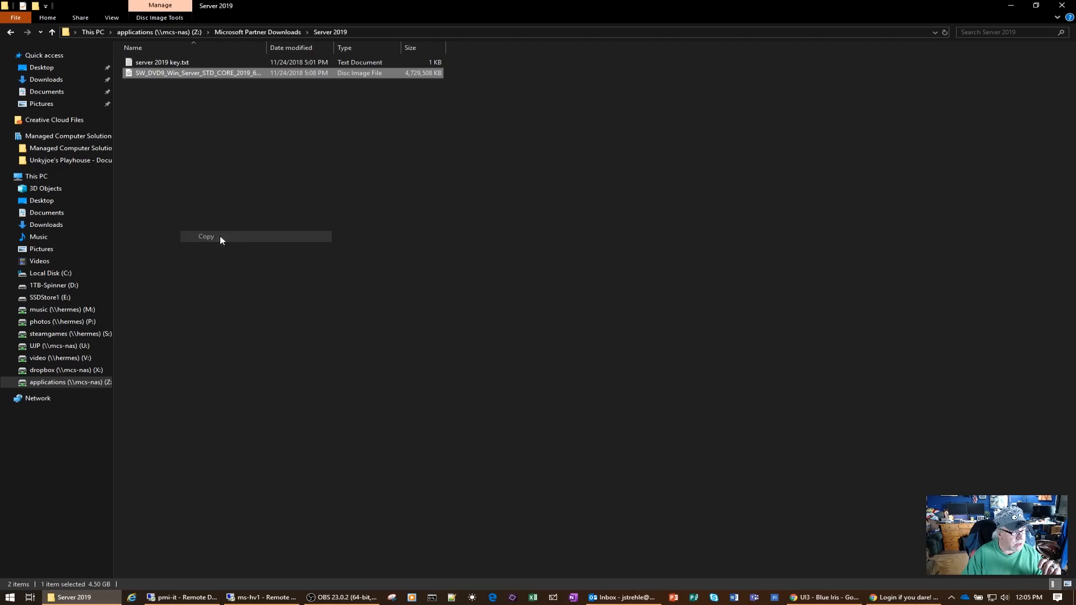
left_click(69, 290)
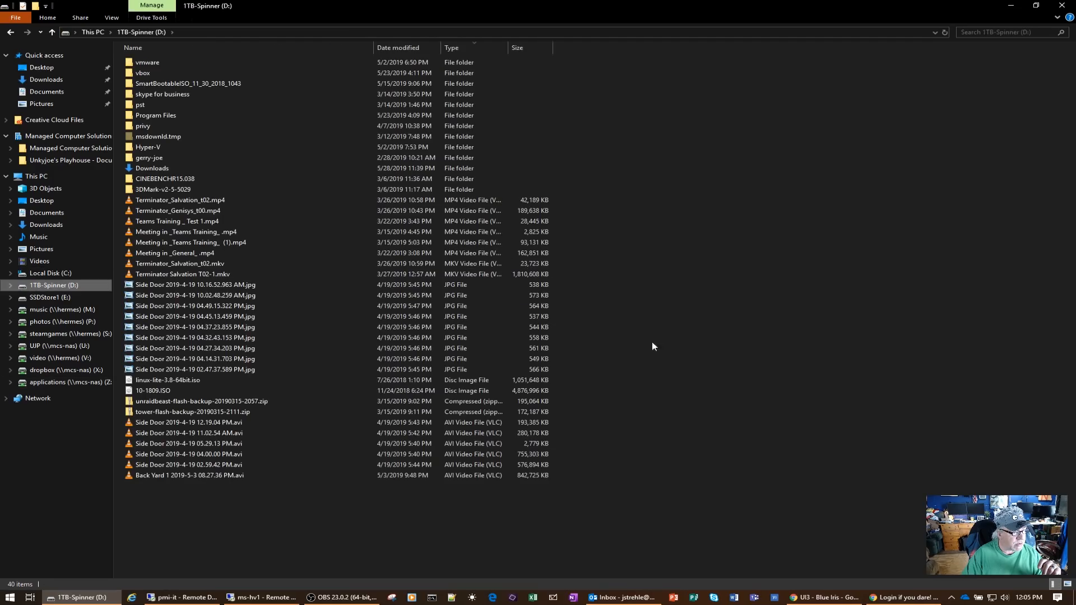
right_click(719, 358)
left_click(785, 442)
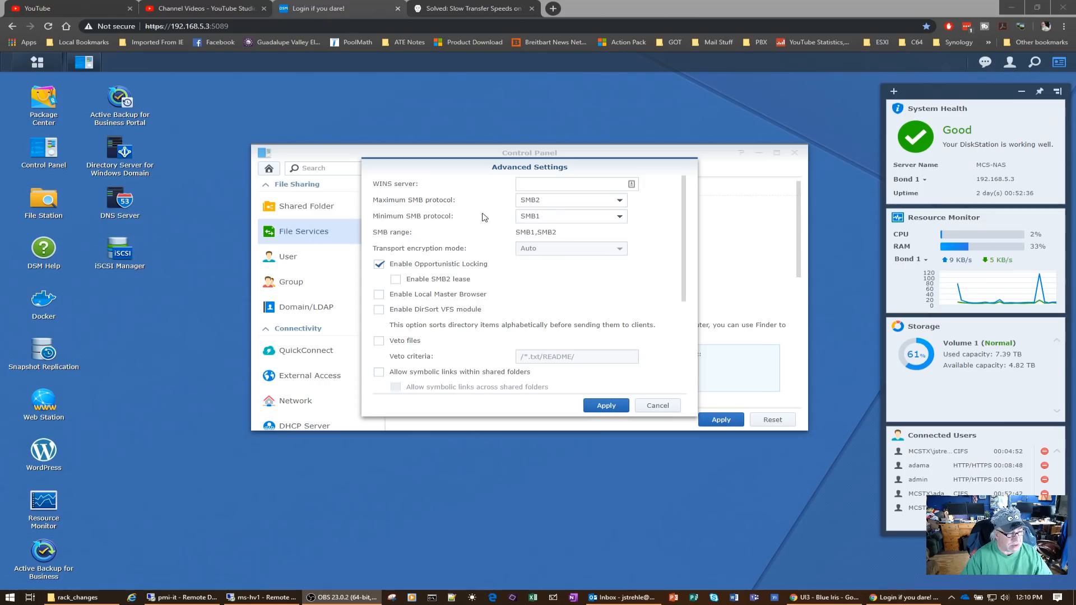
- Set the NAS's maximum SMB protocol to SMB3, apply the file services settings, and close the Control Panel
left_click(620, 200)
left_click(560, 259)
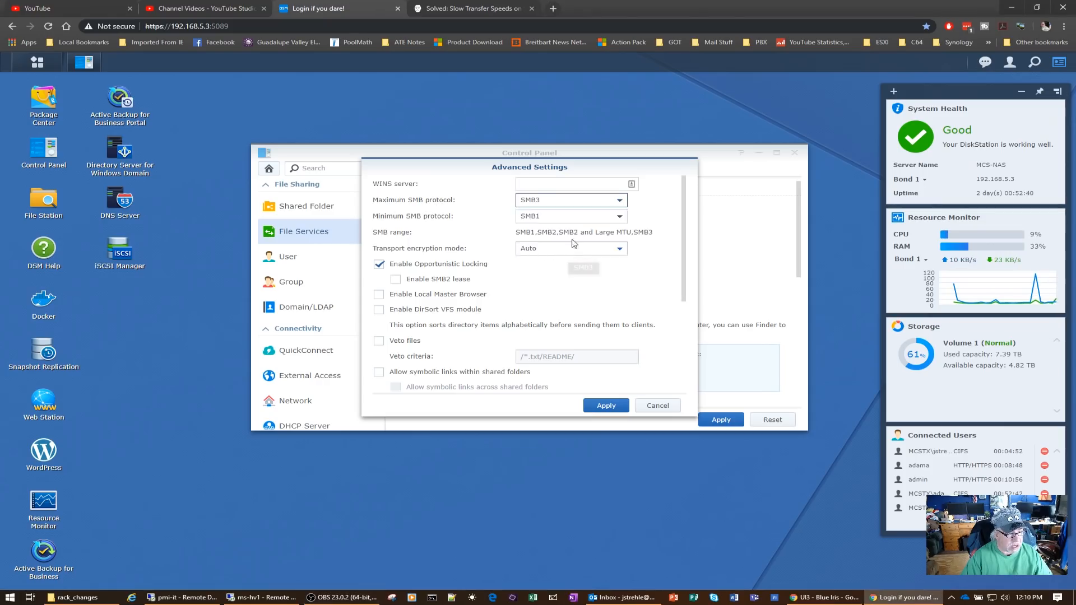
left_click(606, 405)
left_click(611, 308)
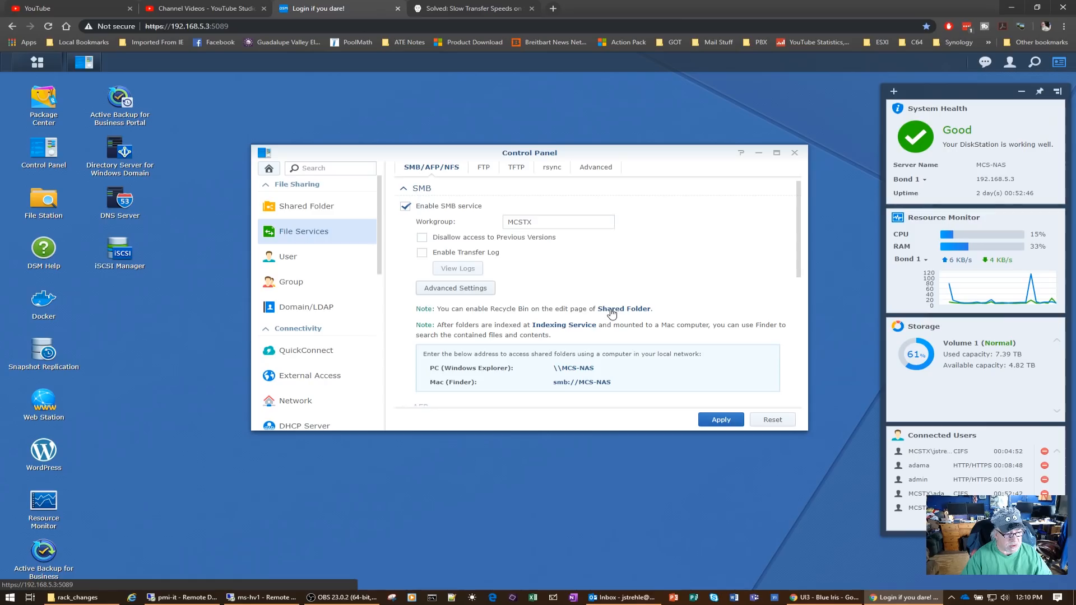
left_click(725, 421)
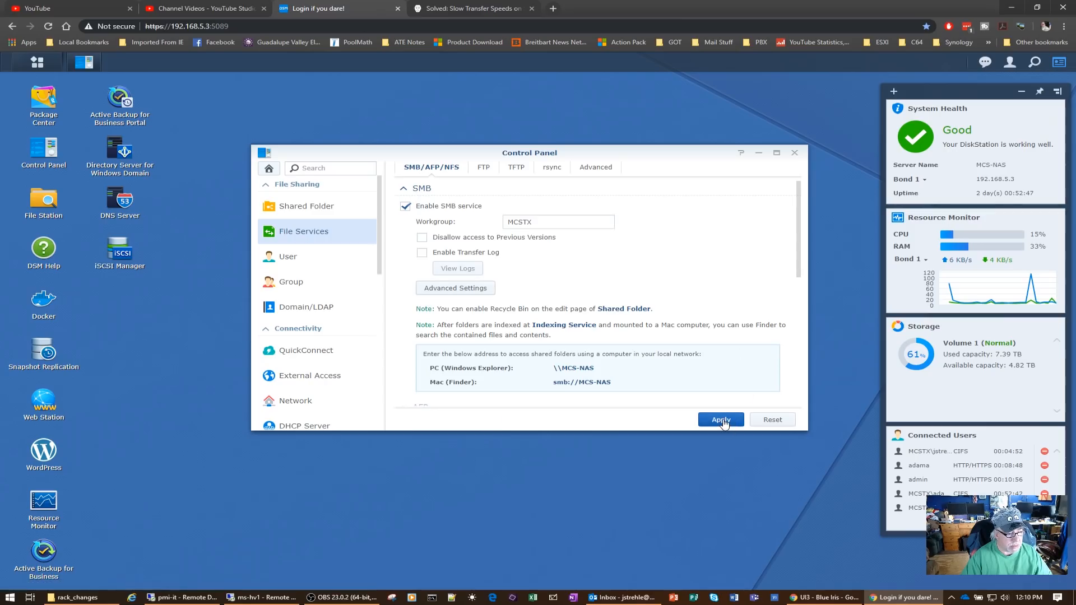
left_click(795, 152)
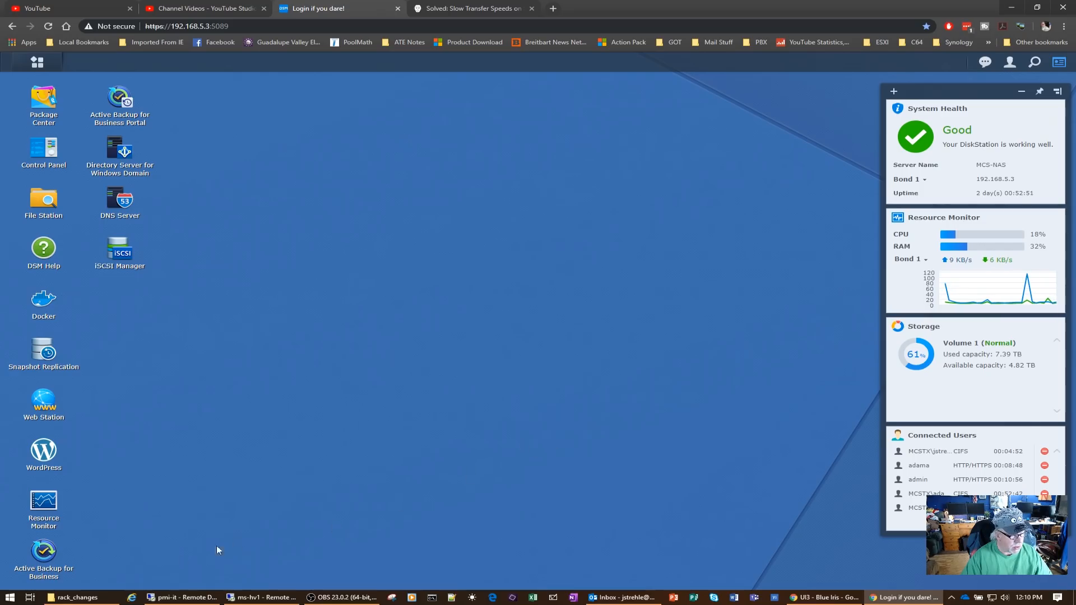